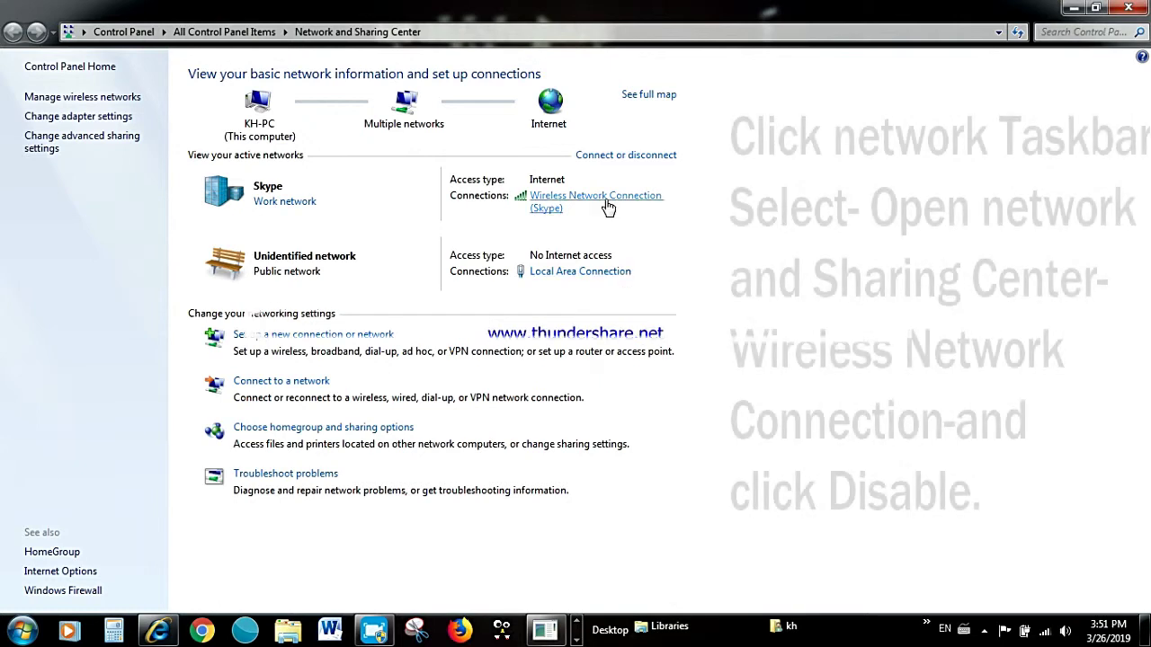
# Disable the Wireless Network Connection from its status dialog.
pyautogui.click(602, 197)
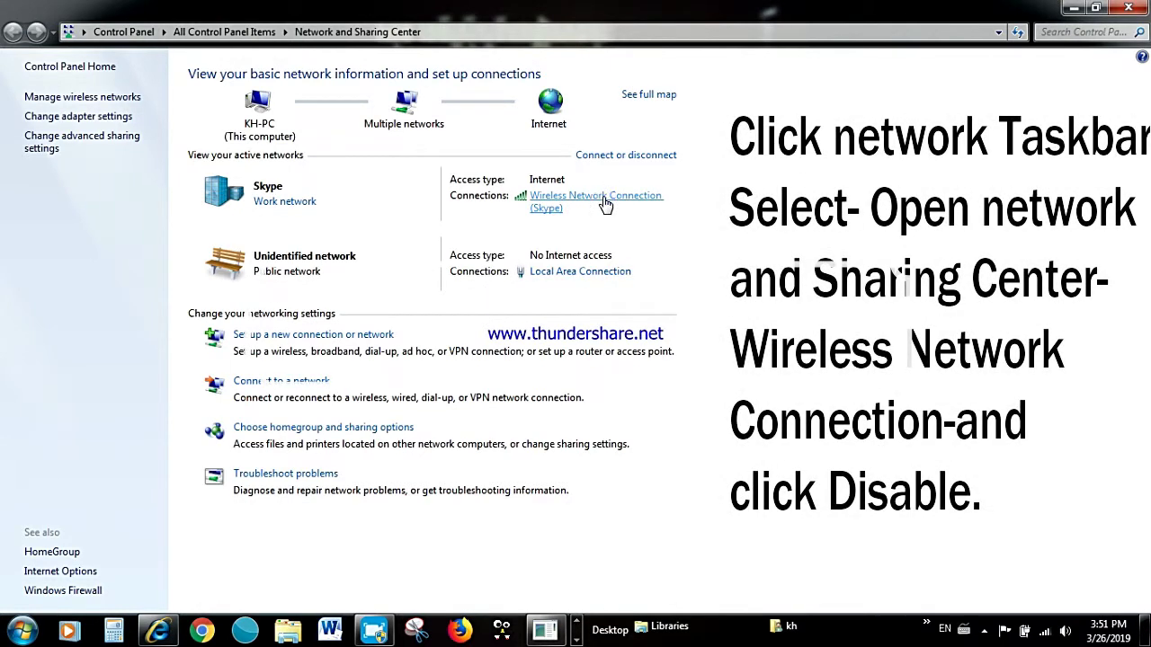
pyautogui.click(553, 456)
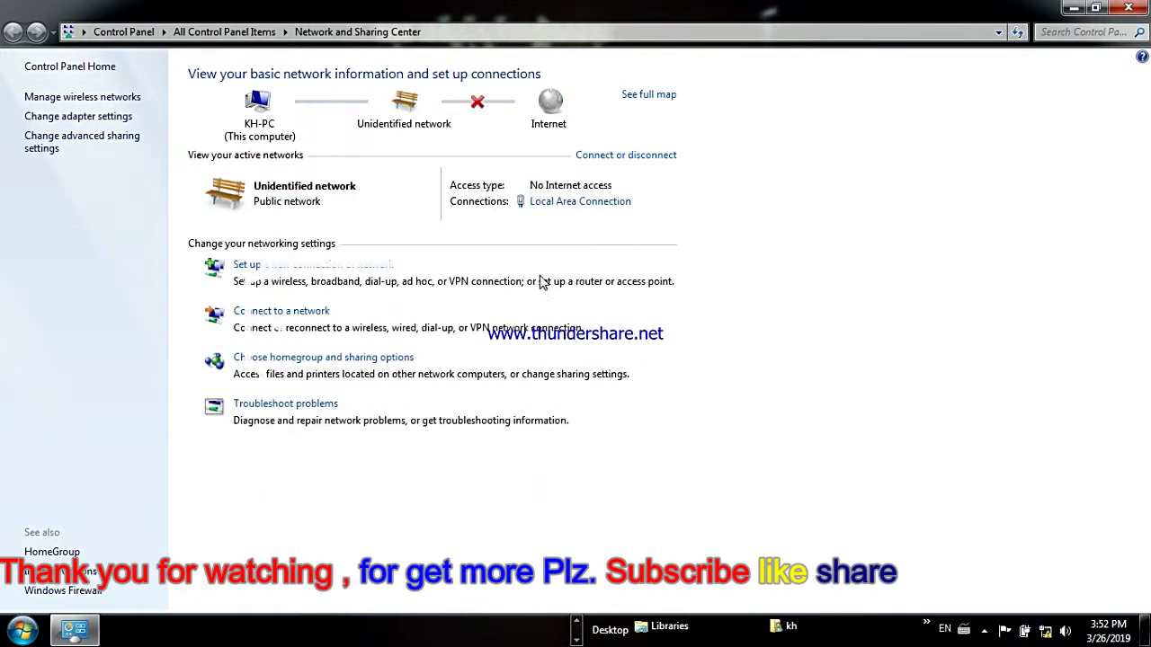
# Set the Local Area Connection's IPv4 to static 192.168.0.123 with mask 255.255.255.0.
pyautogui.click(561, 203)
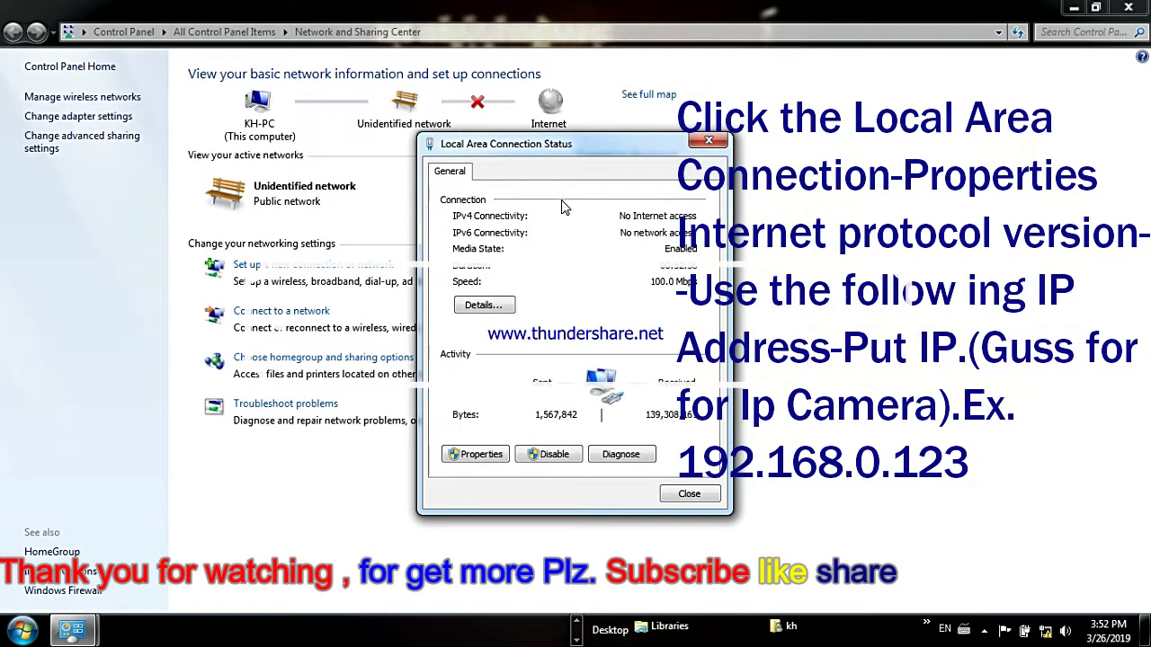
pyautogui.click(474, 453)
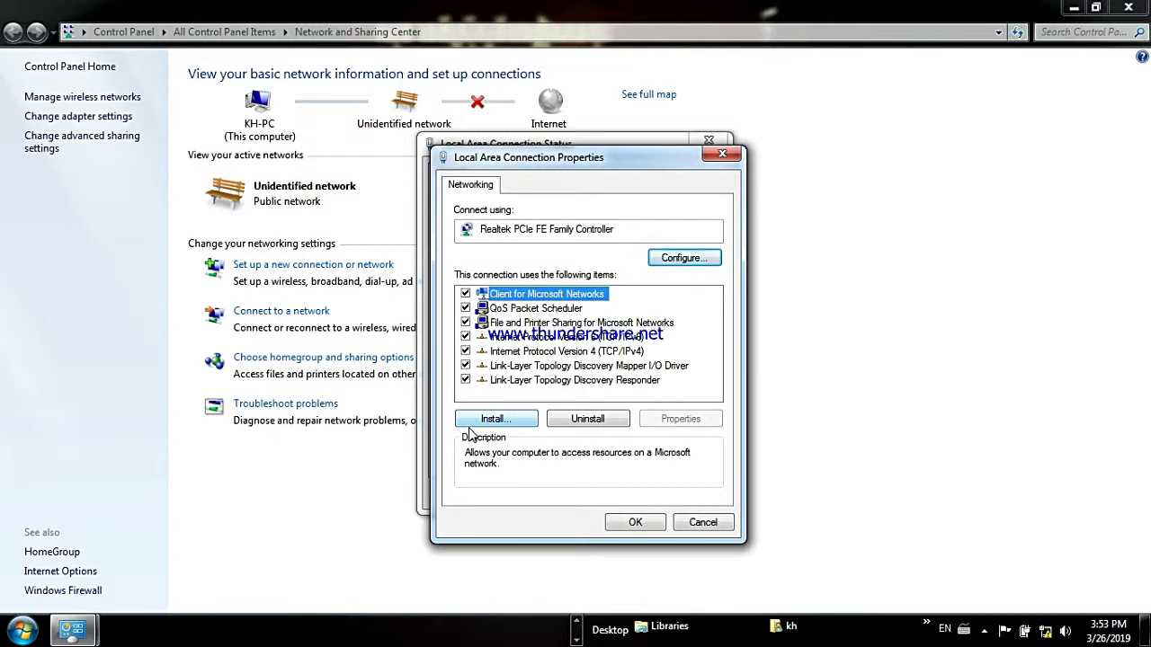
pyautogui.doubleClick(548, 351)
pyautogui.click(497, 343)
pyautogui.click(647, 363)
pyautogui.write('192 . ')
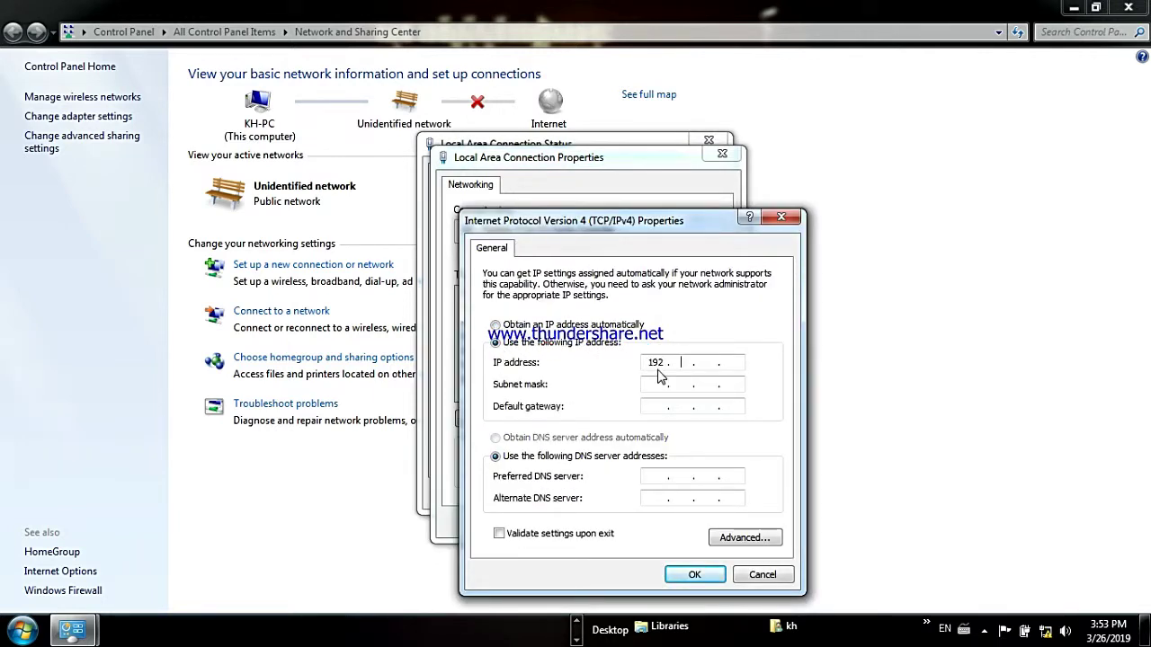
pyautogui.write('168 . 0')
pyautogui.click(701, 383)
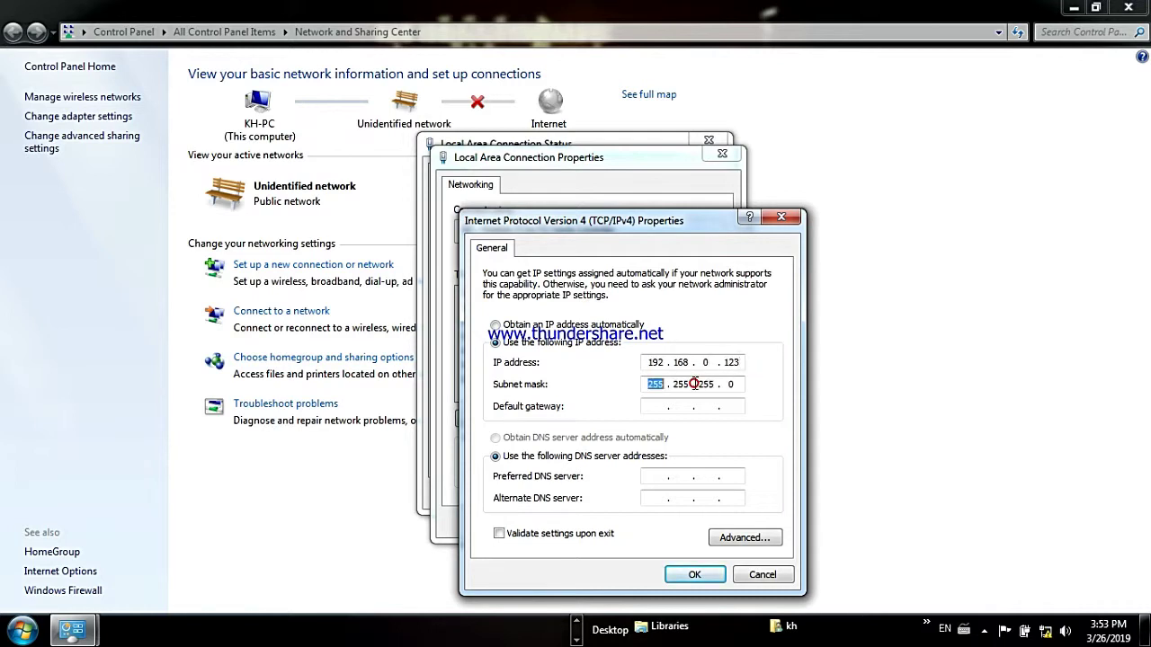
pyautogui.click(694, 574)
pyautogui.click(635, 523)
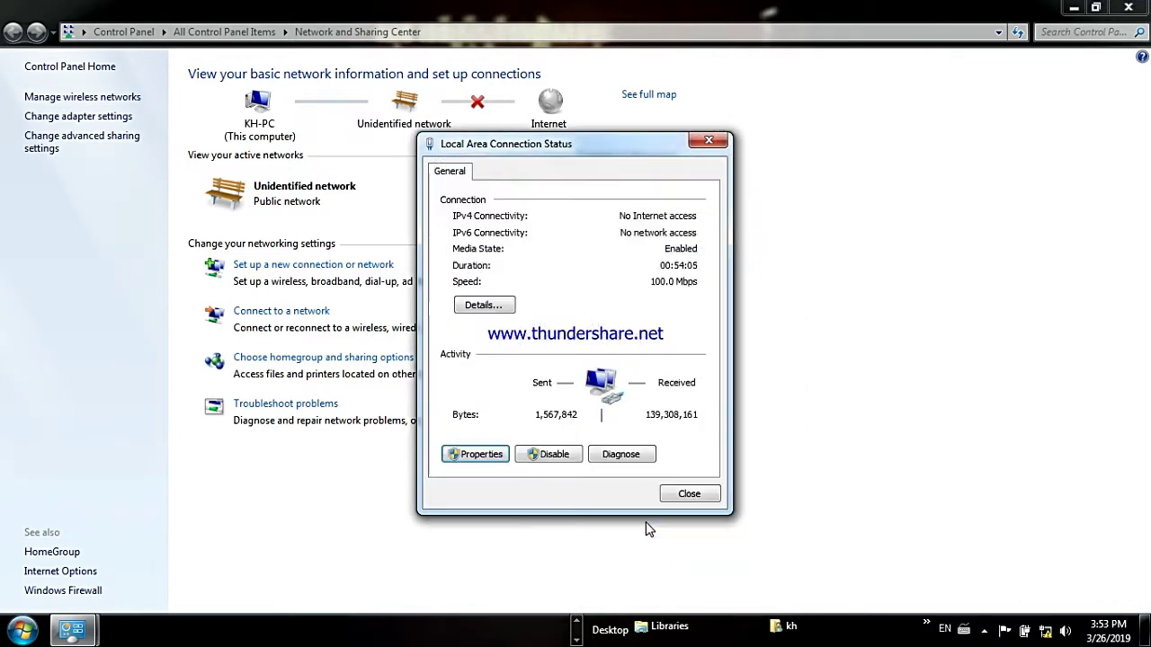
pyautogui.click(683, 495)
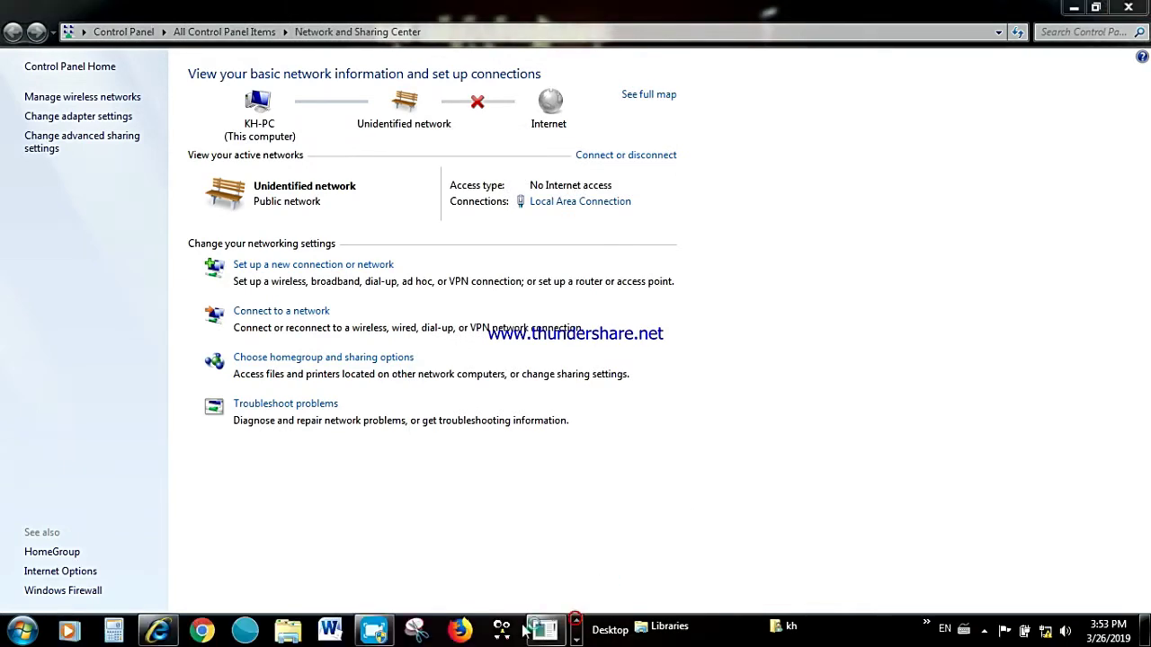
# Launch Angry IP Scanner maximized and set the range 192.168.0.0 to 192.168.0.254.
pyautogui.click(500, 631)
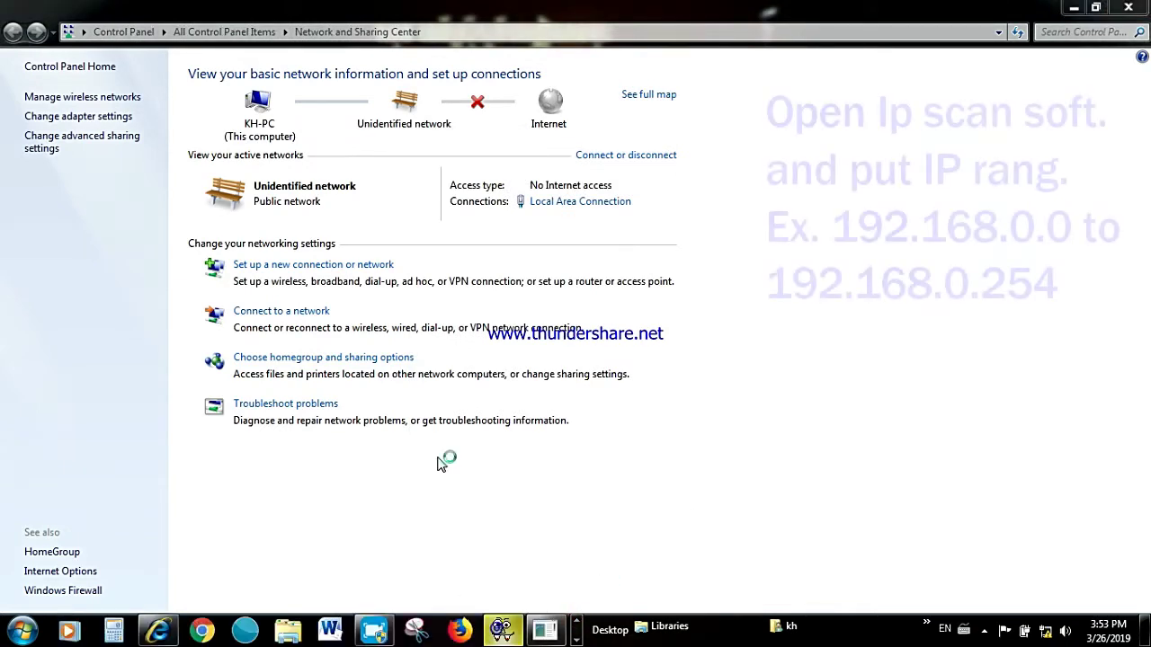
pyautogui.click(729, 169)
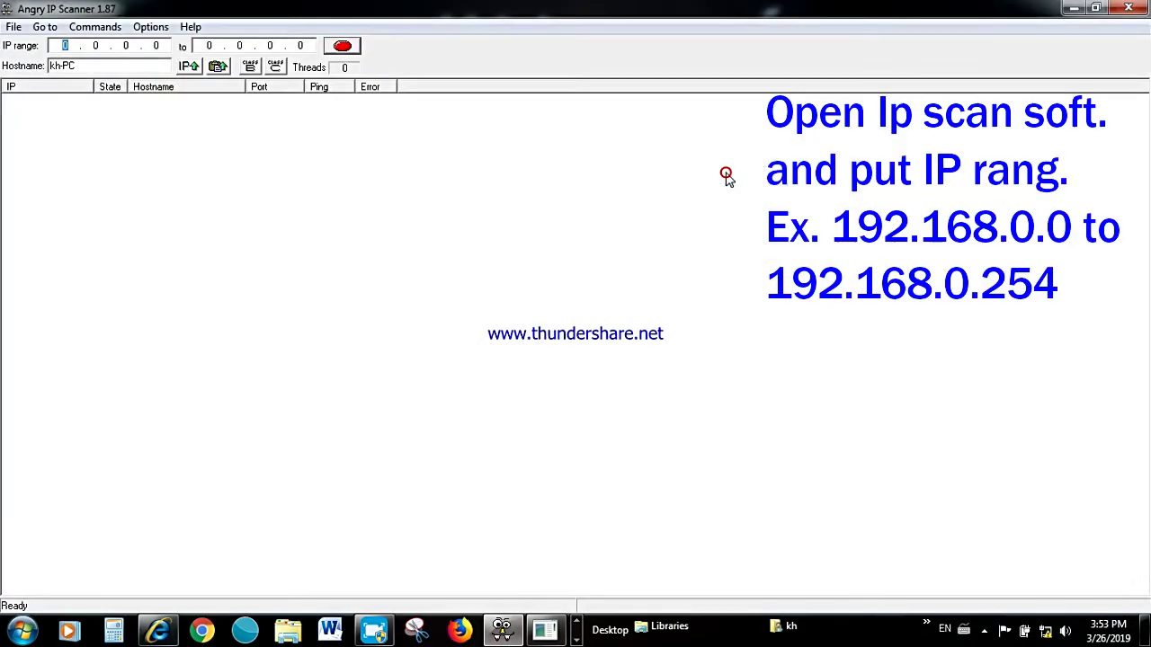
pyautogui.write('192 . ')
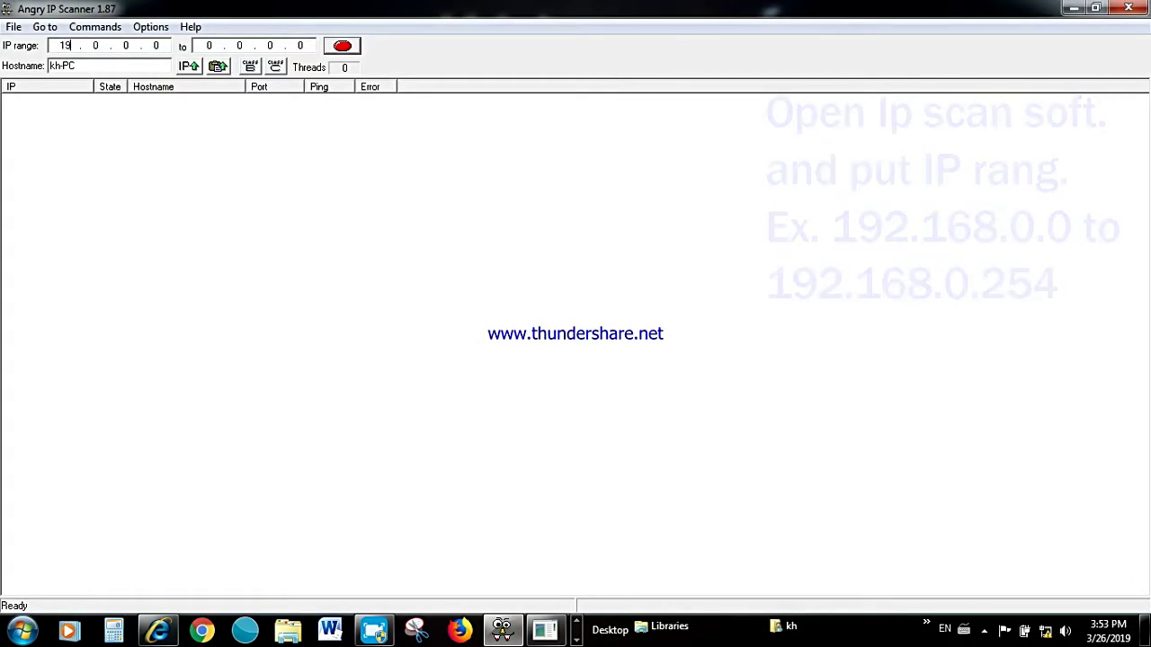
pyautogui.write('168')
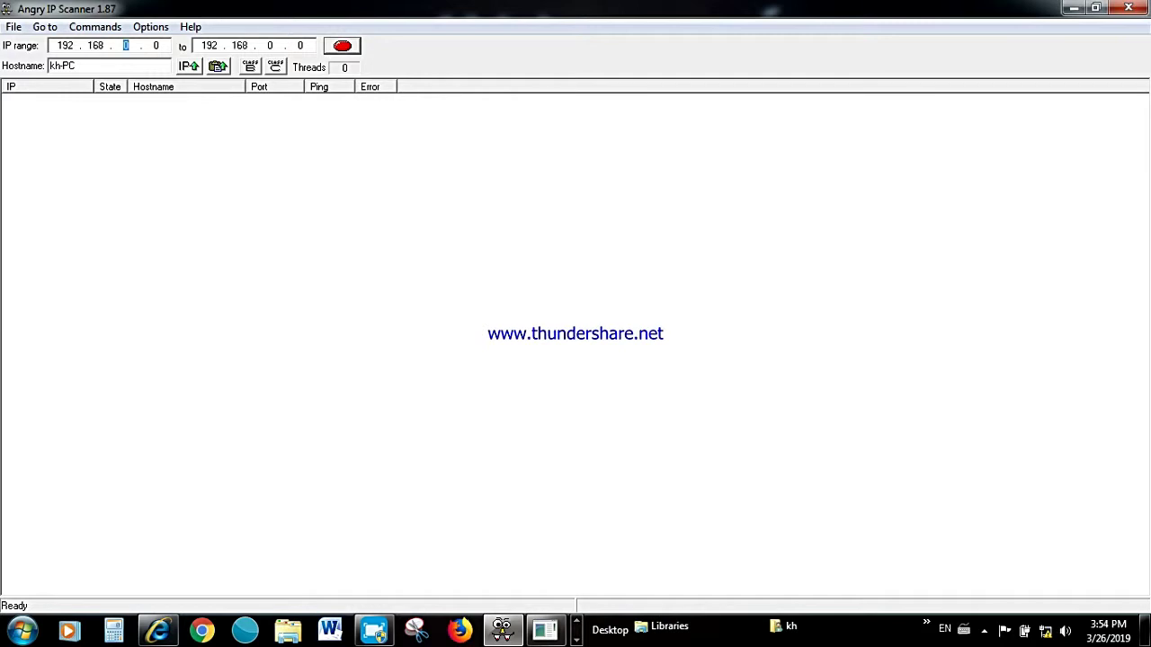
pyautogui.click(306, 45)
# Scan the range and locate the only alive host, 192.168.0.123 (kh-PC).
pyautogui.click(342, 47)
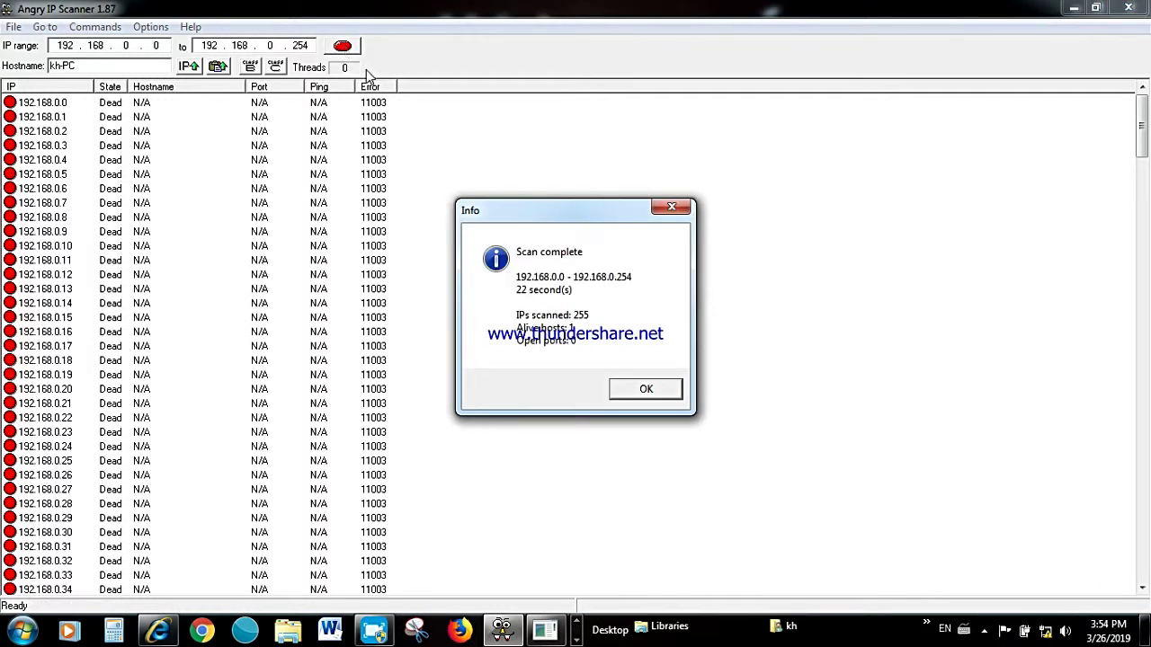
pyautogui.click(641, 392)
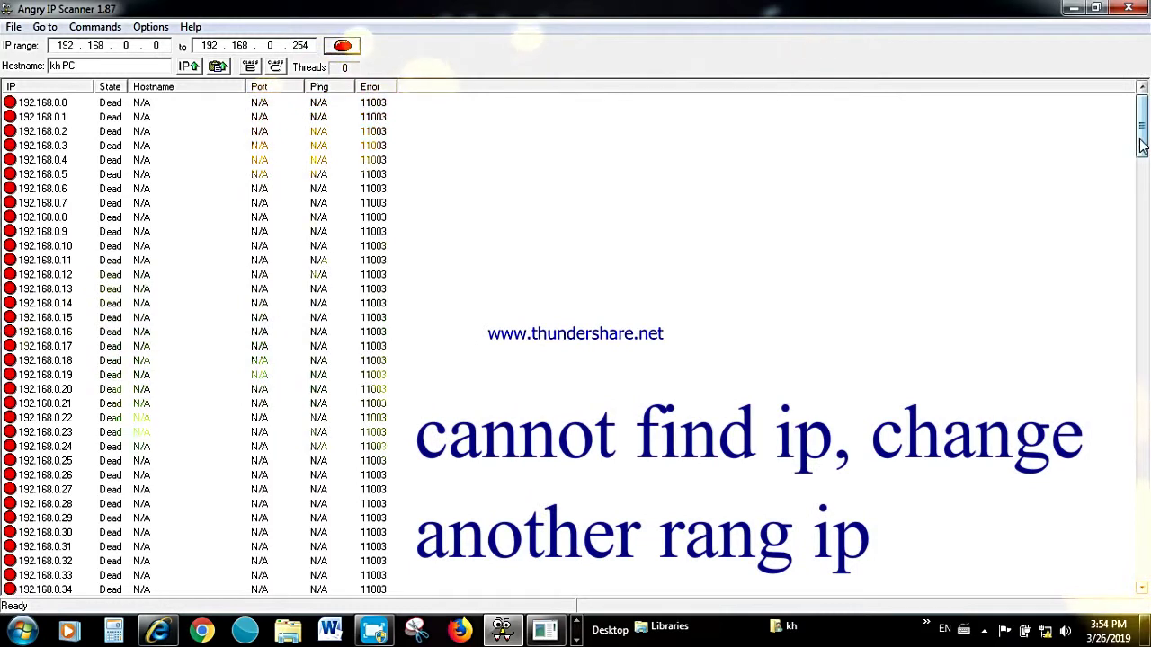
pyautogui.scroll(-9, 1144, 204)
pyautogui.scroll(-20, 1121, 201)
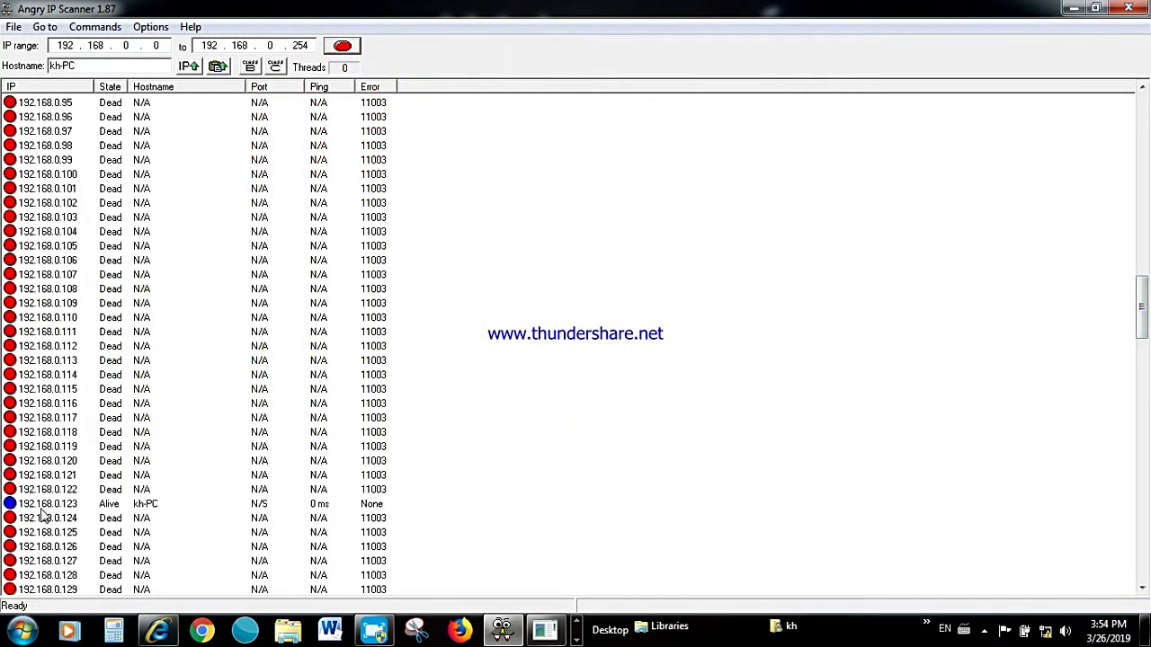
pyautogui.click(328, 504)
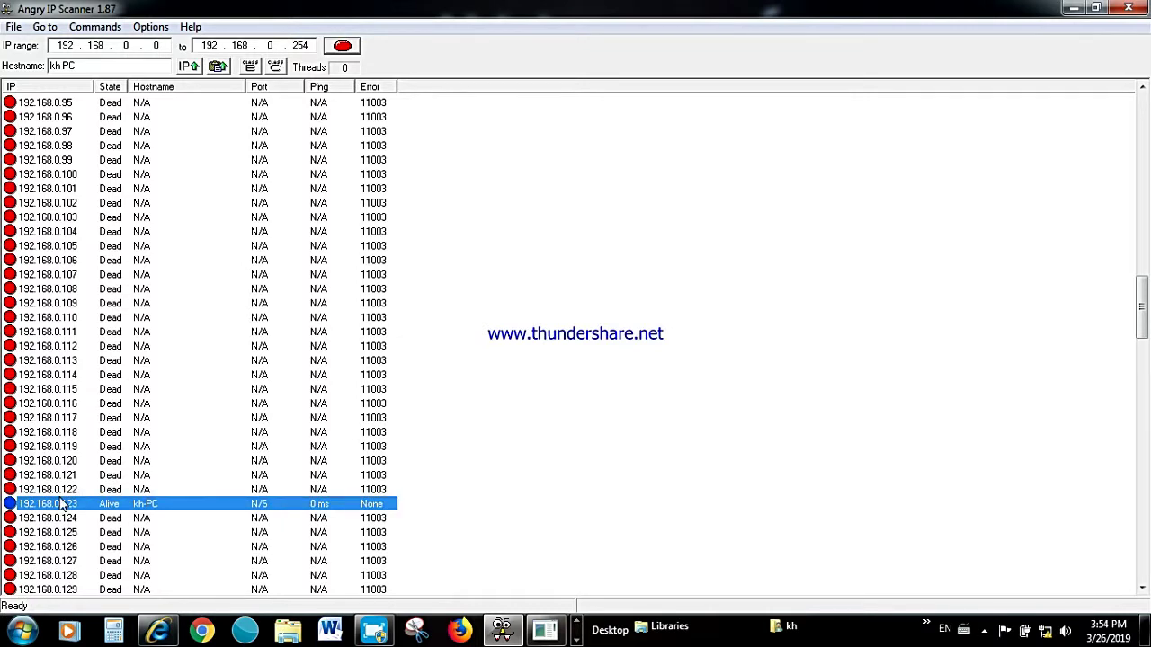
pyautogui.click(691, 455)
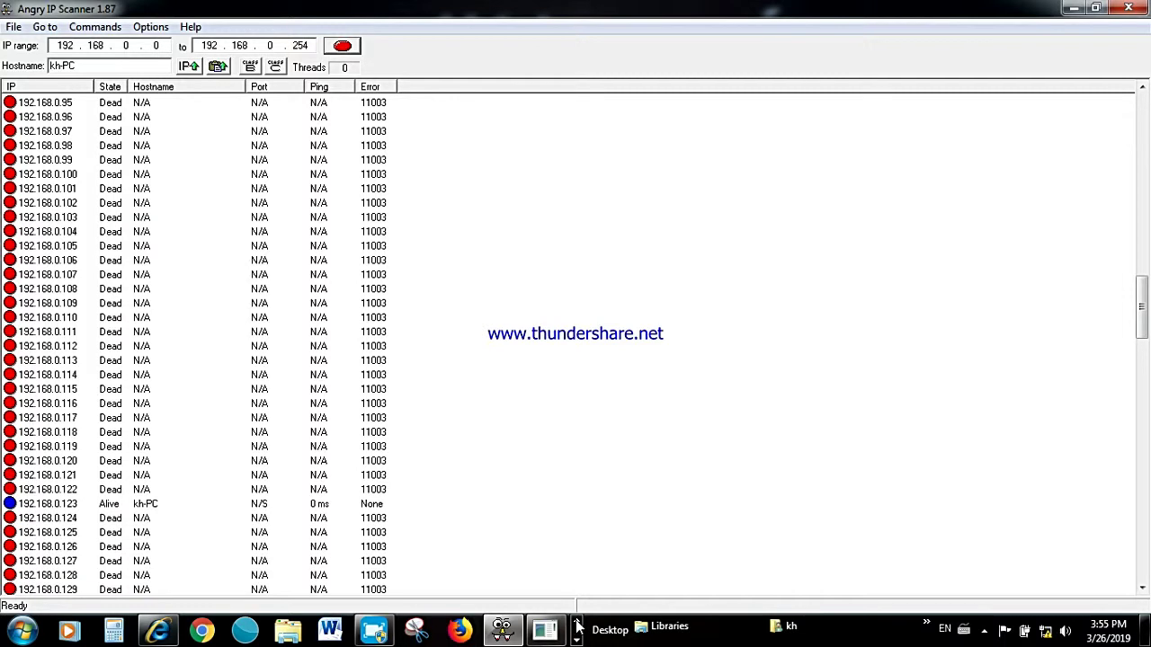
# Change the Local Area Connection's static IPv4 address to 192.168.1.123, mask 255.255.255.0.
pyautogui.click(577, 638)
pyautogui.click(74, 629)
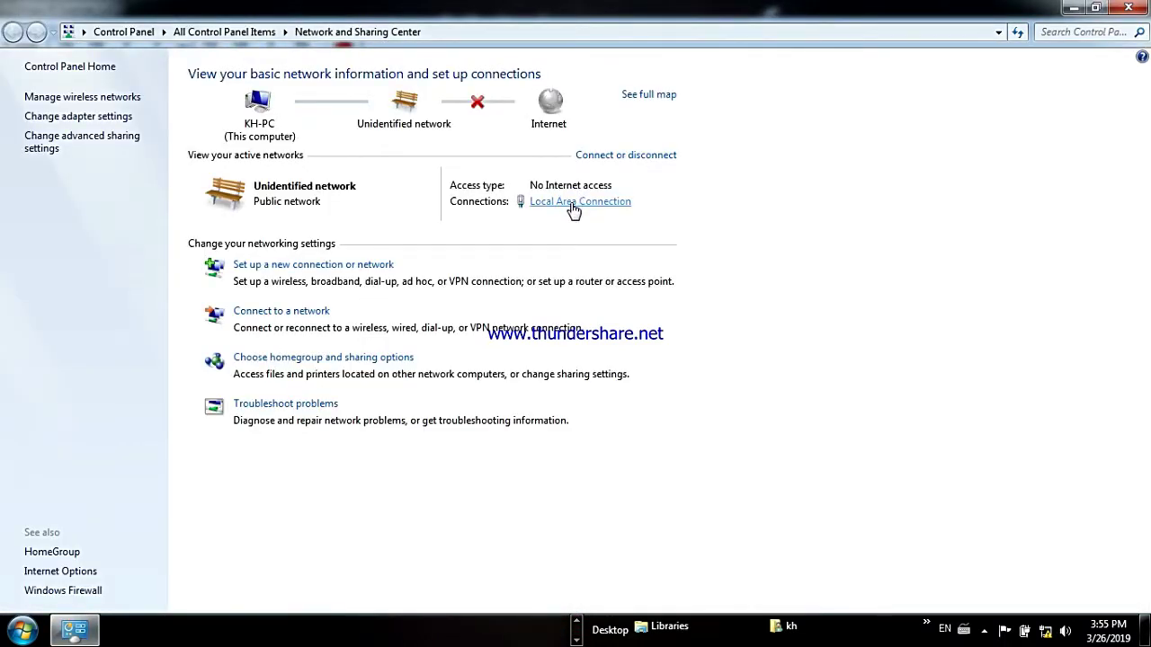
pyautogui.click(572, 203)
pyautogui.click(474, 454)
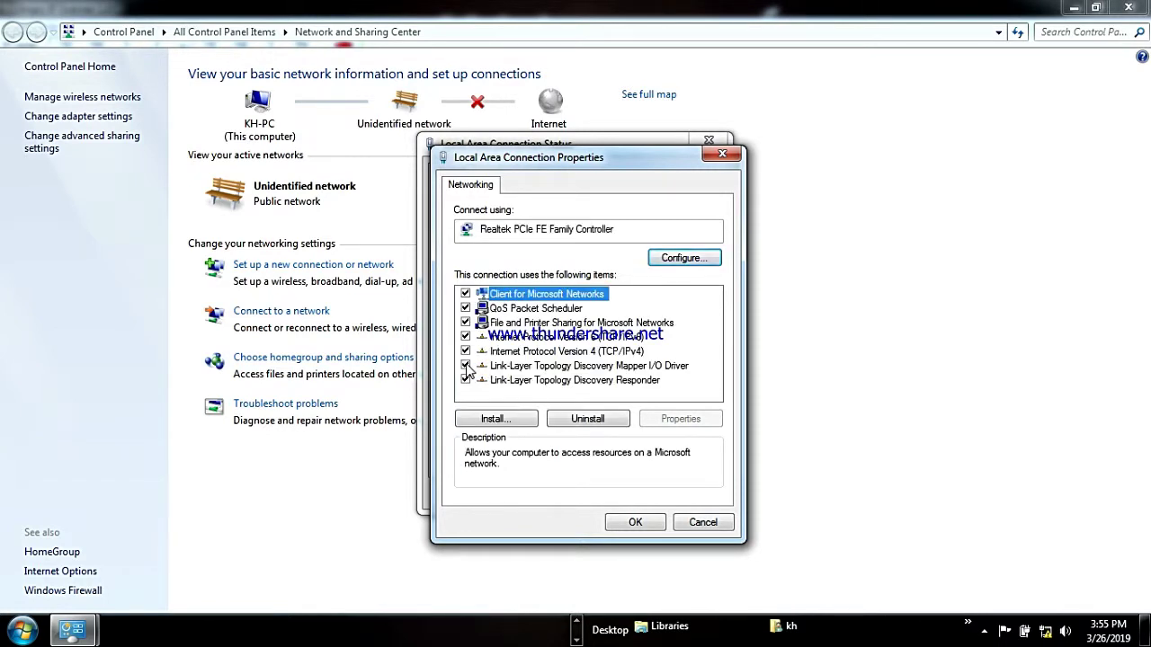
pyautogui.doubleClick(580, 350)
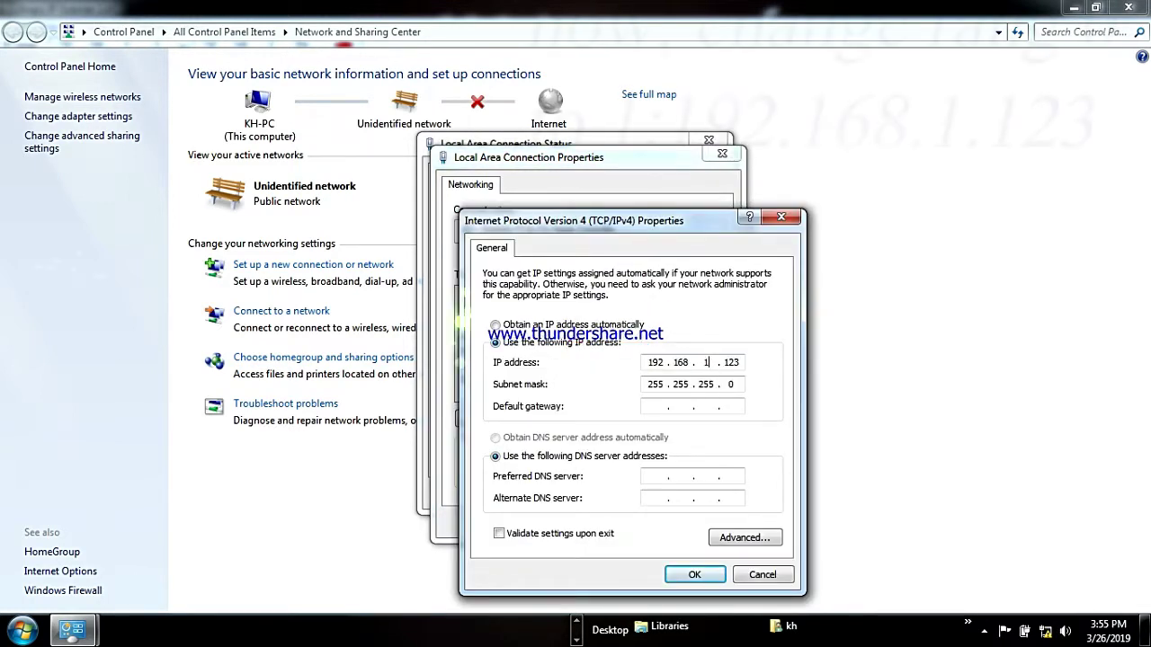
pyautogui.click(694, 575)
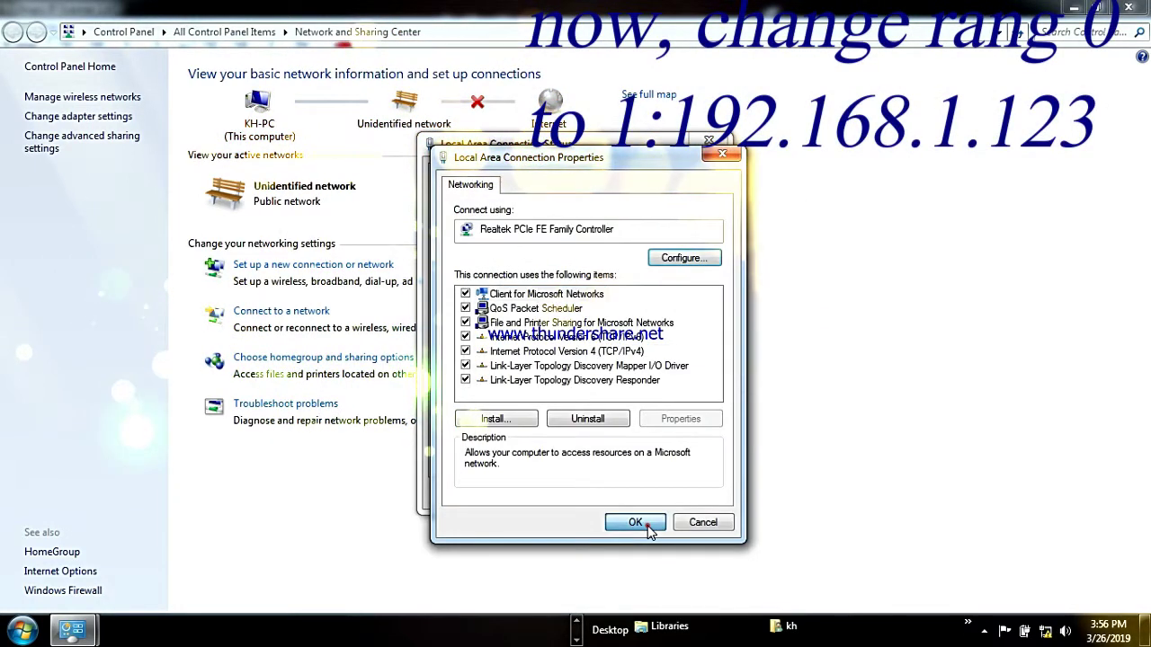
pyautogui.click(635, 523)
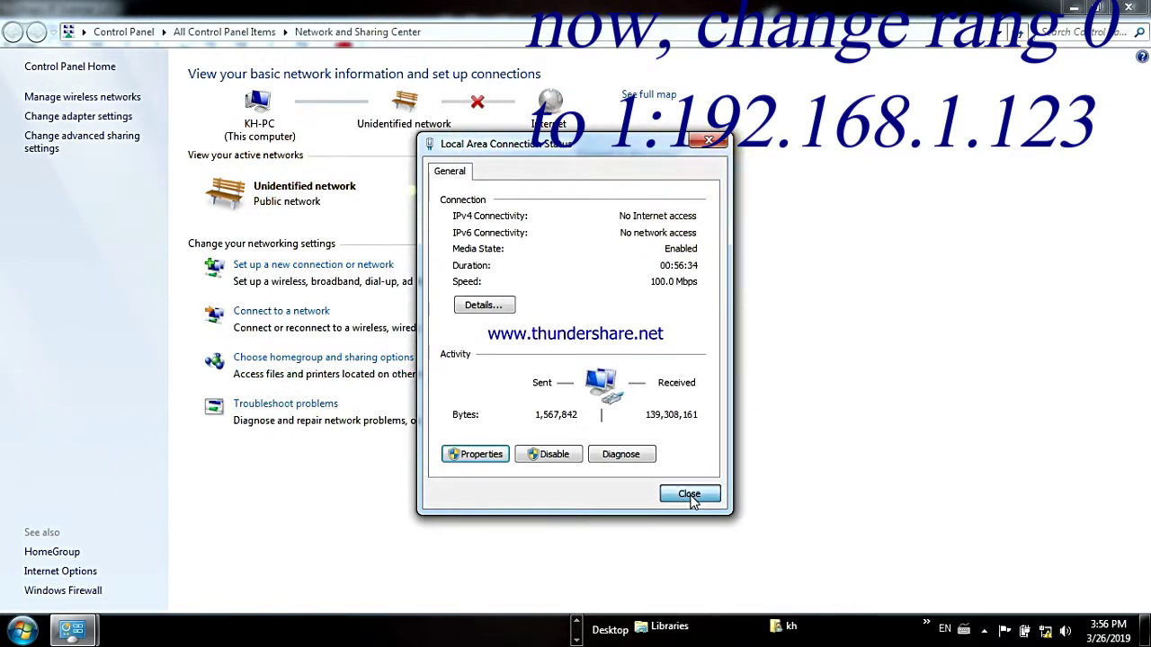
pyautogui.click(689, 496)
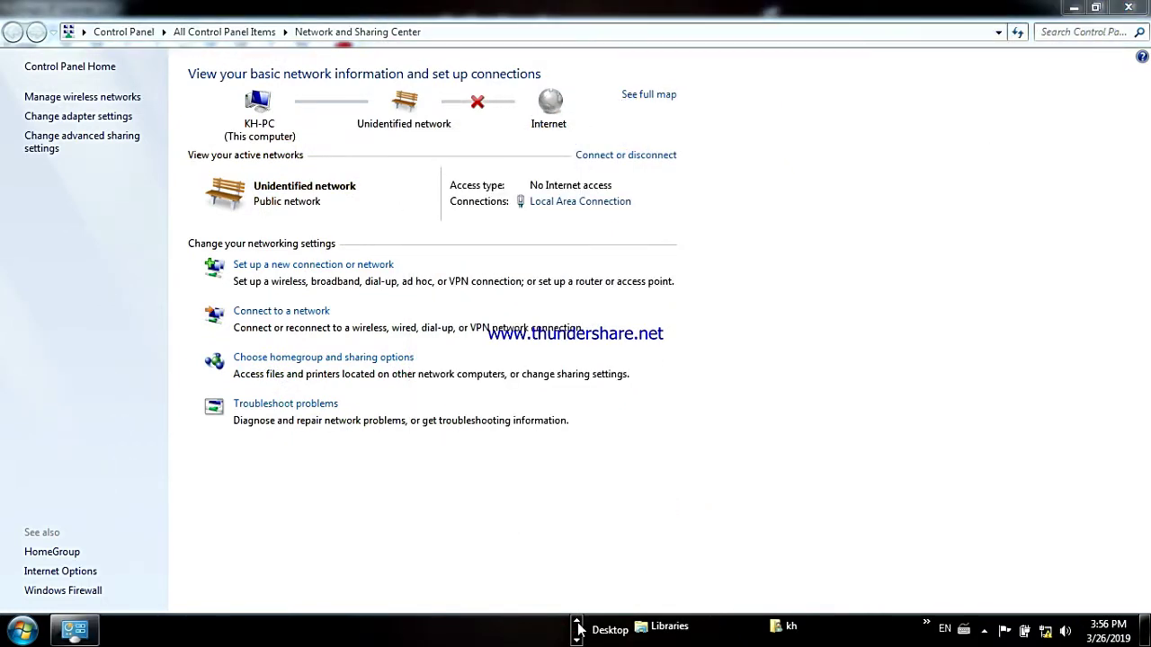
# Rescan Angry IP Scanner over 192.168.1.0 to 192.168.1.254.
pyautogui.click(501, 630)
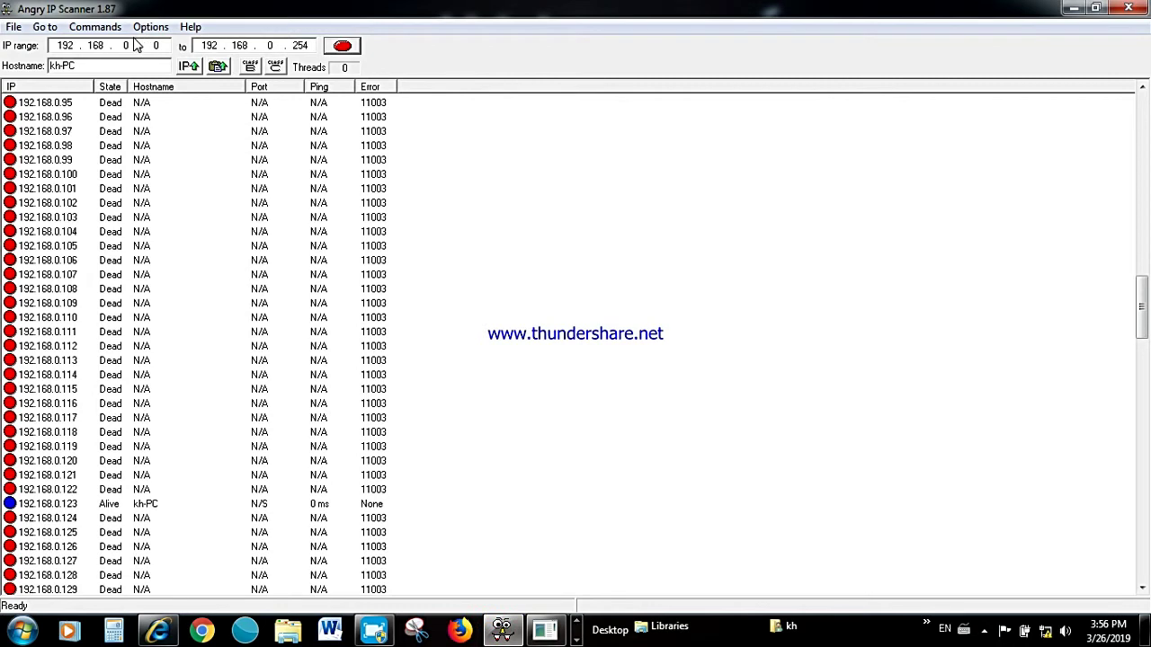
pyautogui.click(272, 45)
pyautogui.click(341, 46)
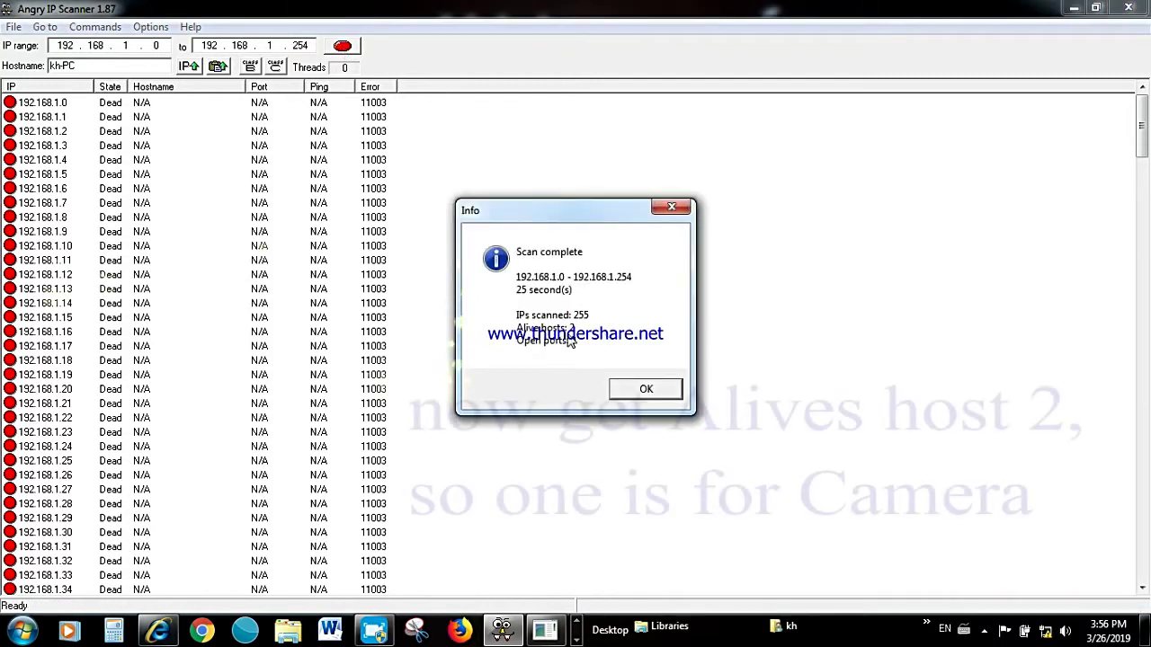
pyautogui.click(645, 388)
pyautogui.moveTo(1143, 153); pyautogui.dragTo(1143, 329)
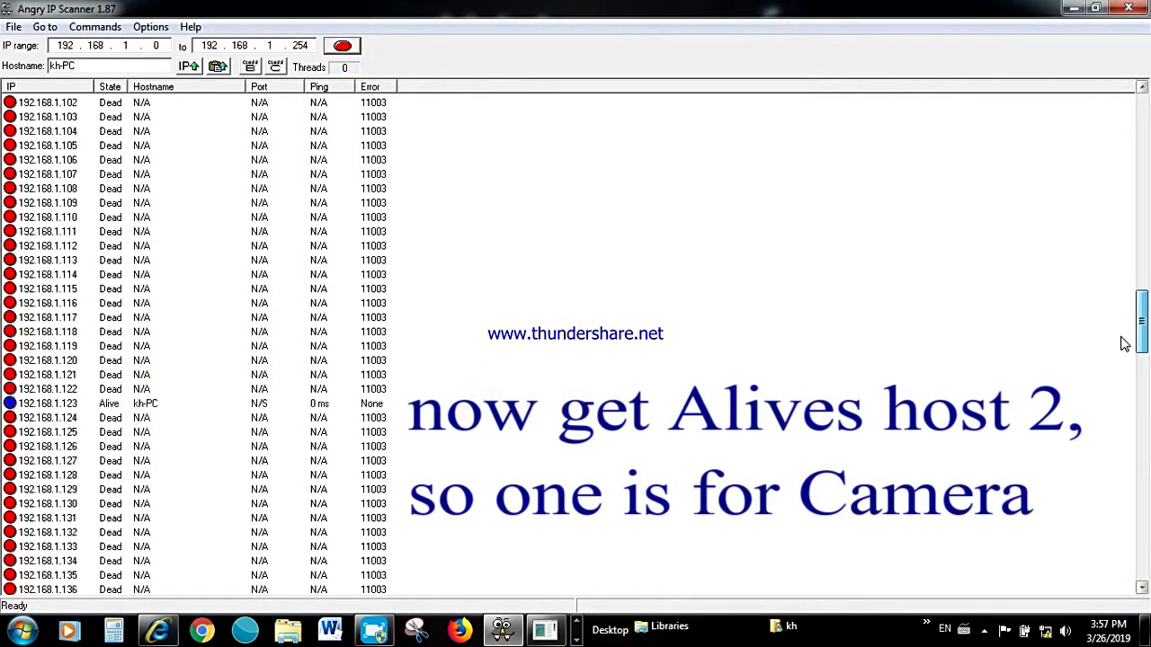
# Copy the alive camera address 192.168.1.168 to the clipboard and close Internet Explorer.
pyautogui.click(49, 405)
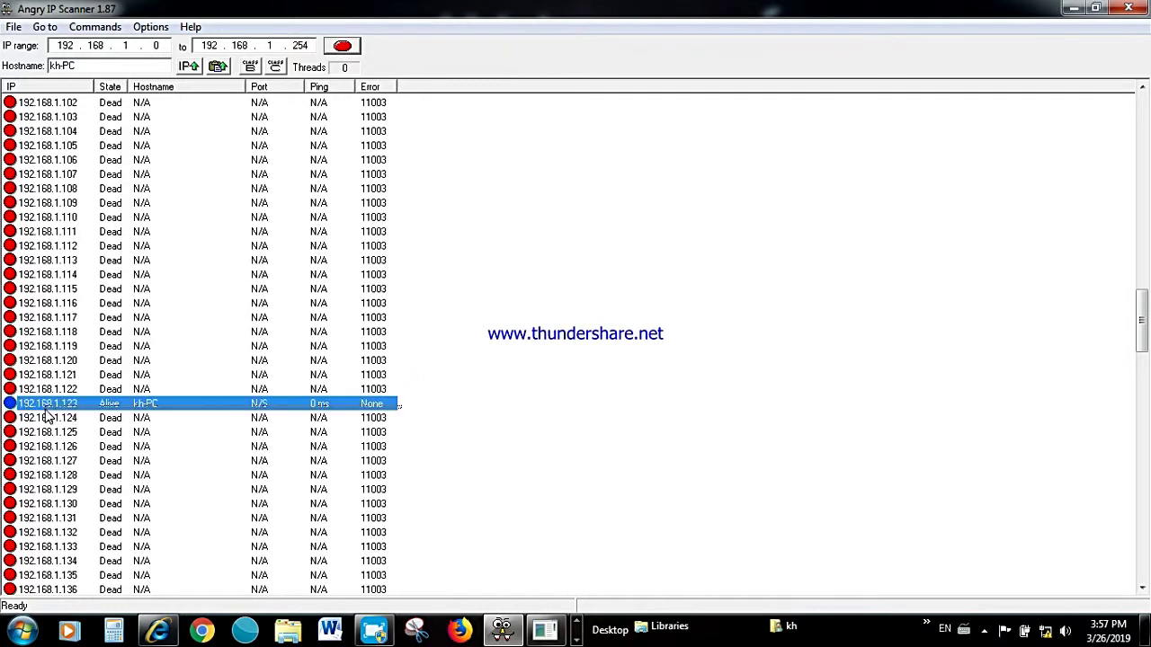
pyautogui.moveTo(1140, 328); pyautogui.dragTo(1140, 401)
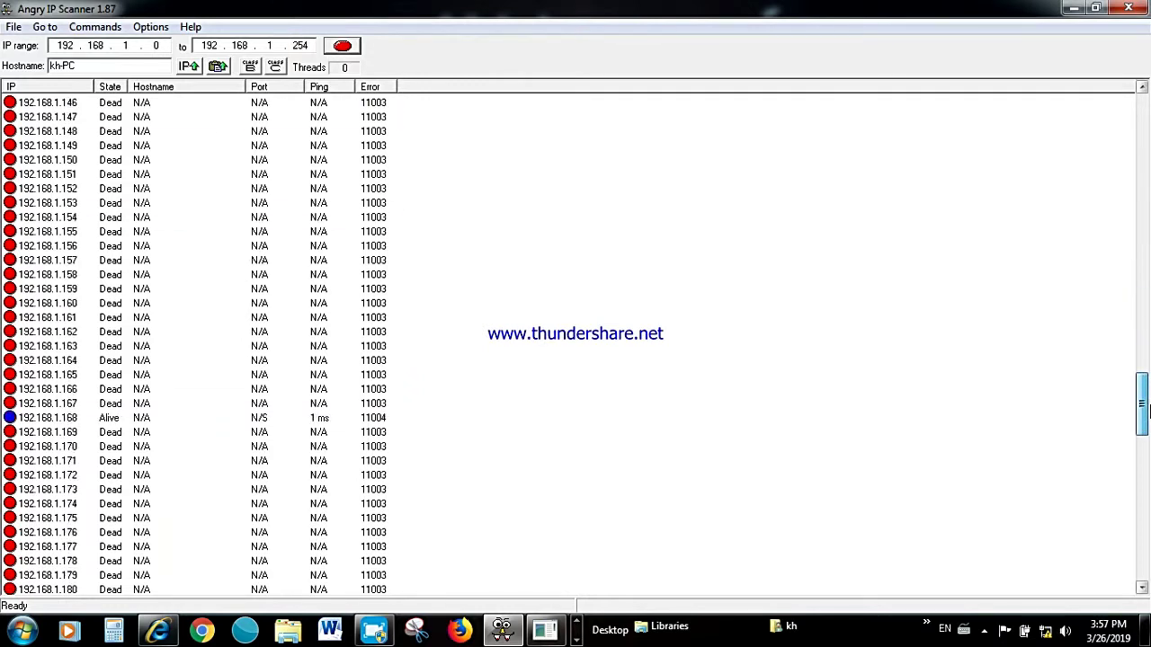
pyautogui.click(330, 423)
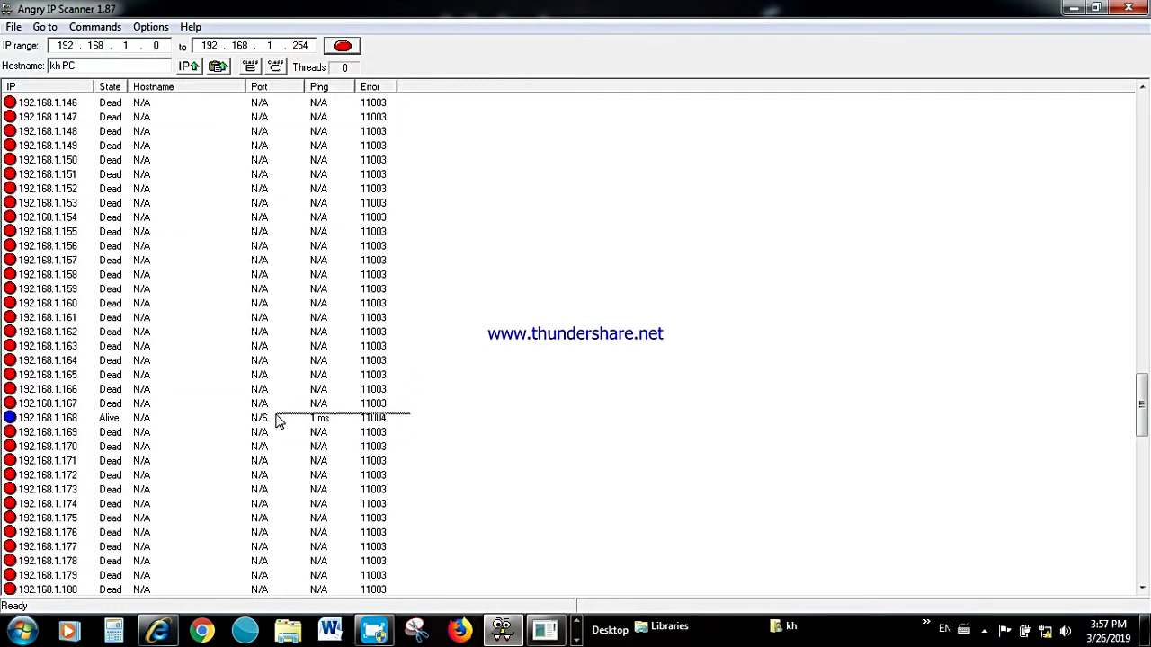
pyautogui.rightClick(162, 421)
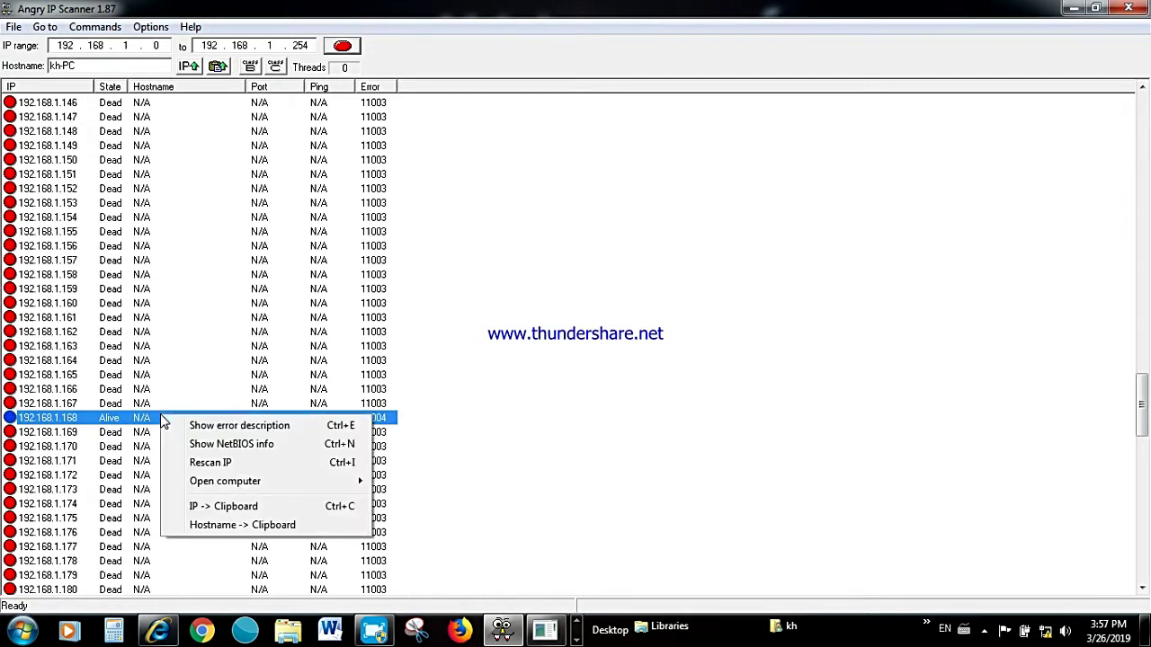
pyautogui.click(229, 506)
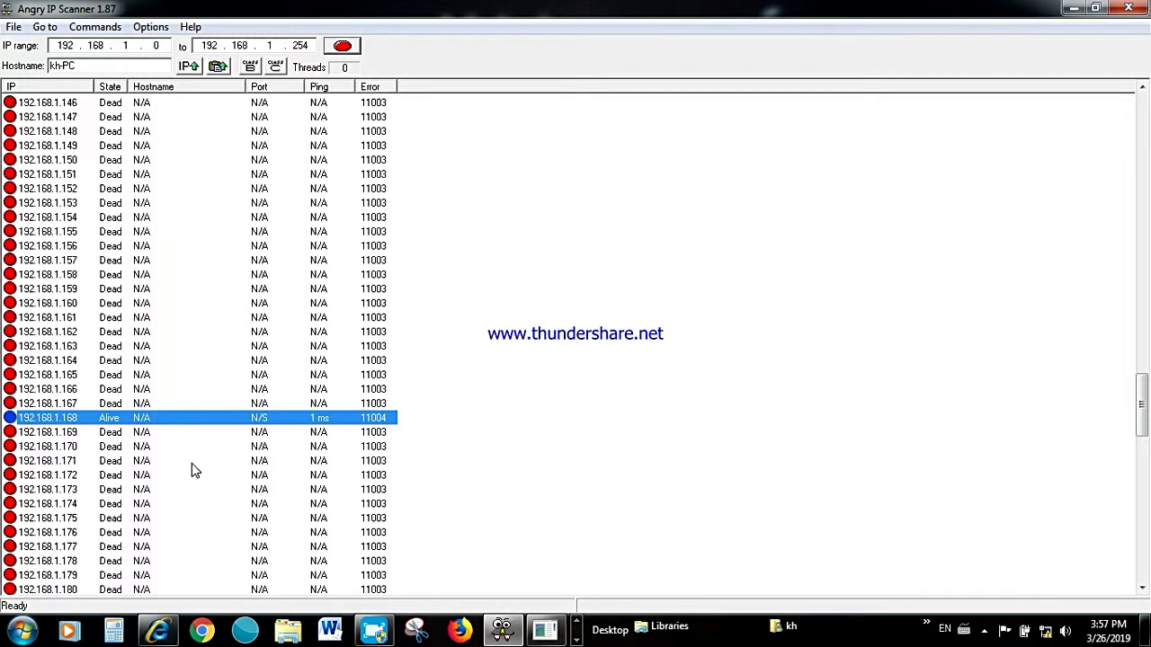
pyautogui.rightClick(176, 632)
pyautogui.click(171, 586)
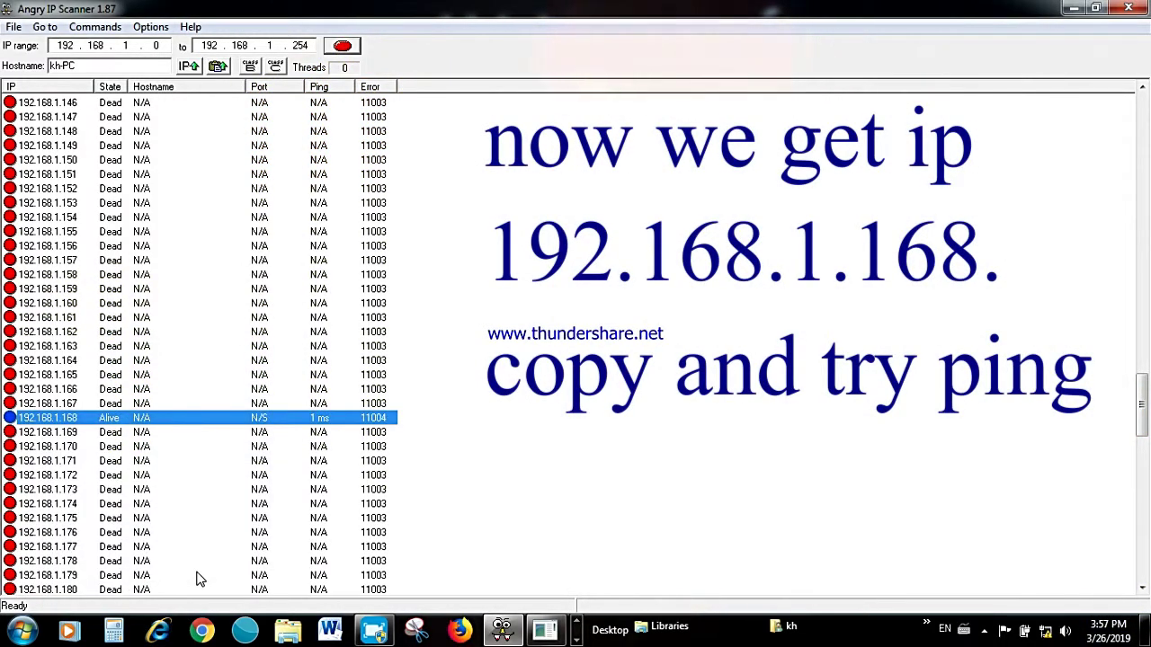
# Run 'ping 192.168.1.168 -t' from the Start search box for continuous replies.
pyautogui.click(23, 631)
pyautogui.rightClick(64, 593)
pyautogui.click(97, 528)
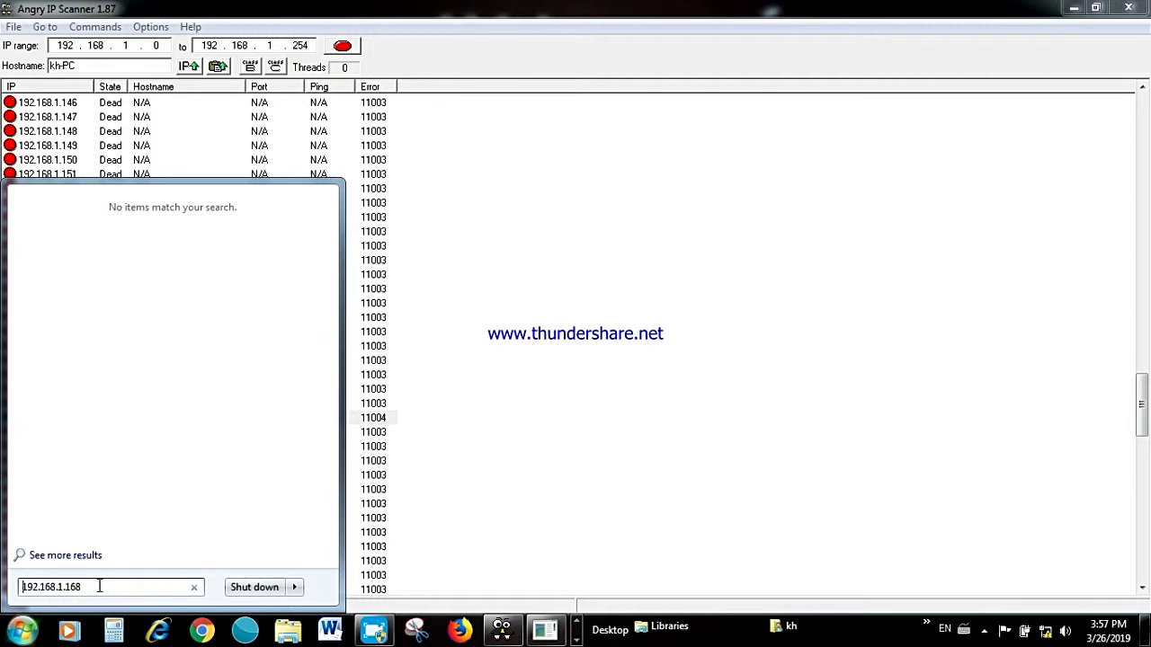
pyautogui.write('ping')
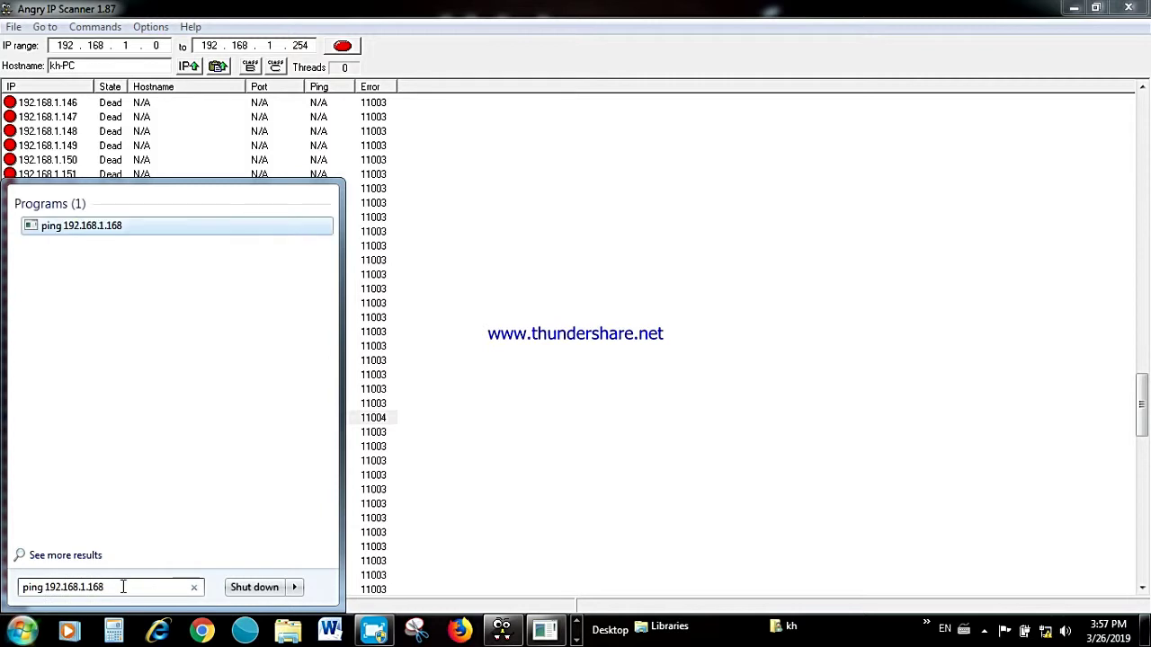
pyautogui.write('  -t')
pyautogui.press('Return')
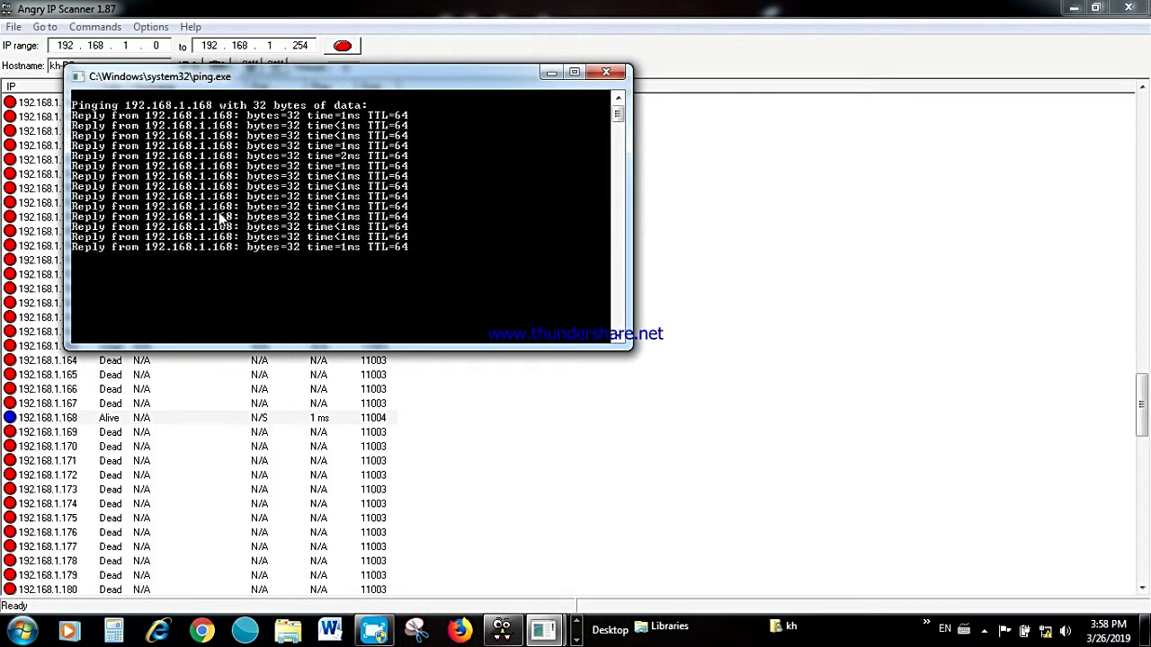
pyautogui.click(162, 631)
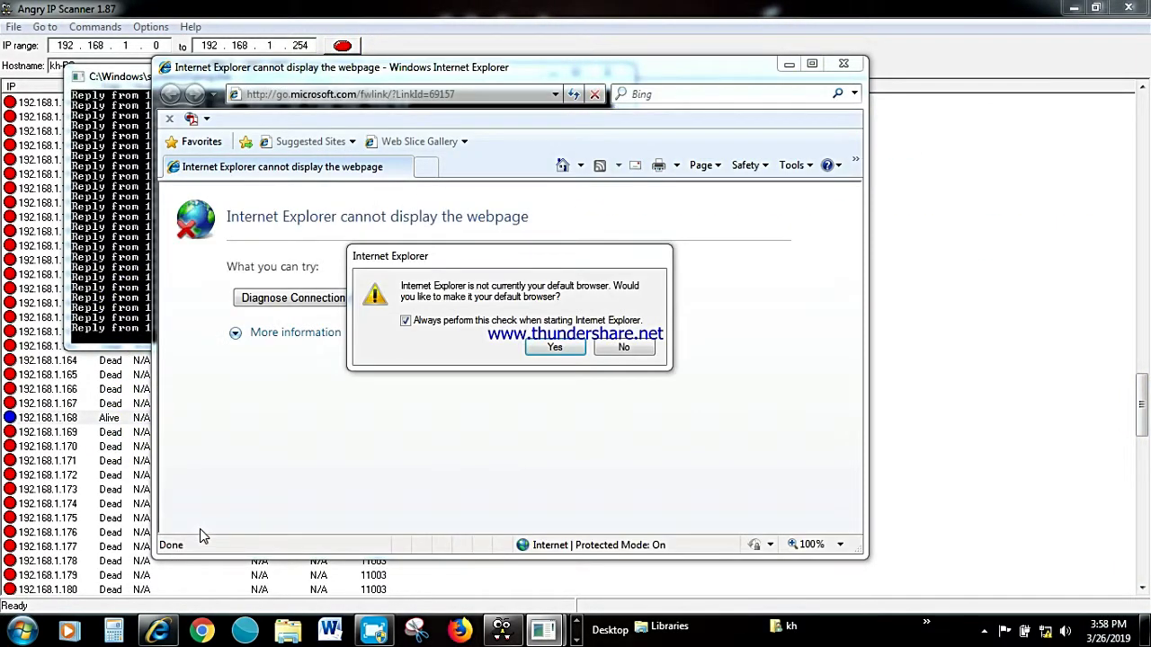
pyautogui.click(607, 350)
pyautogui.click(306, 96)
pyautogui.rightClick(310, 94)
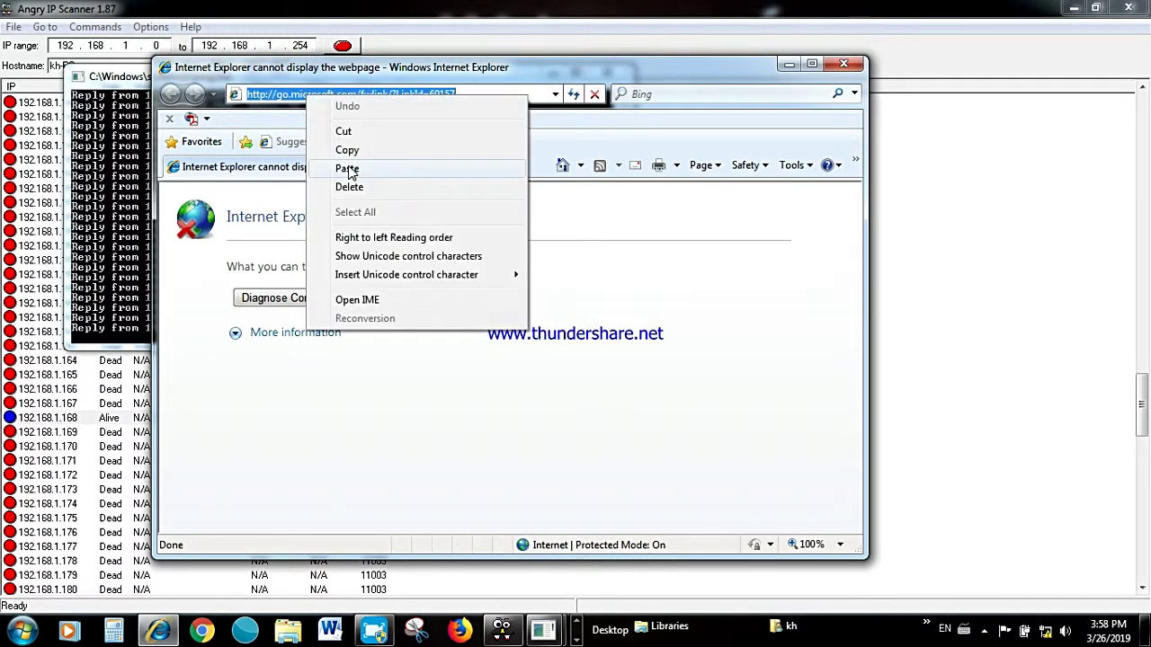
pyautogui.click(329, 165)
pyautogui.click(351, 175)
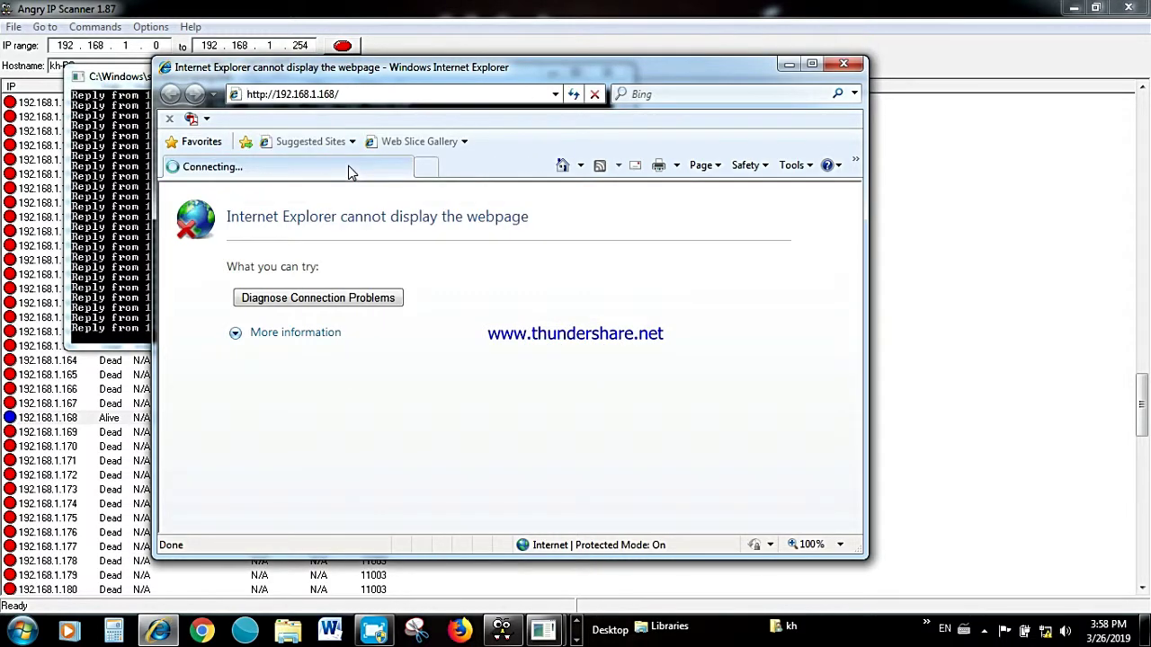
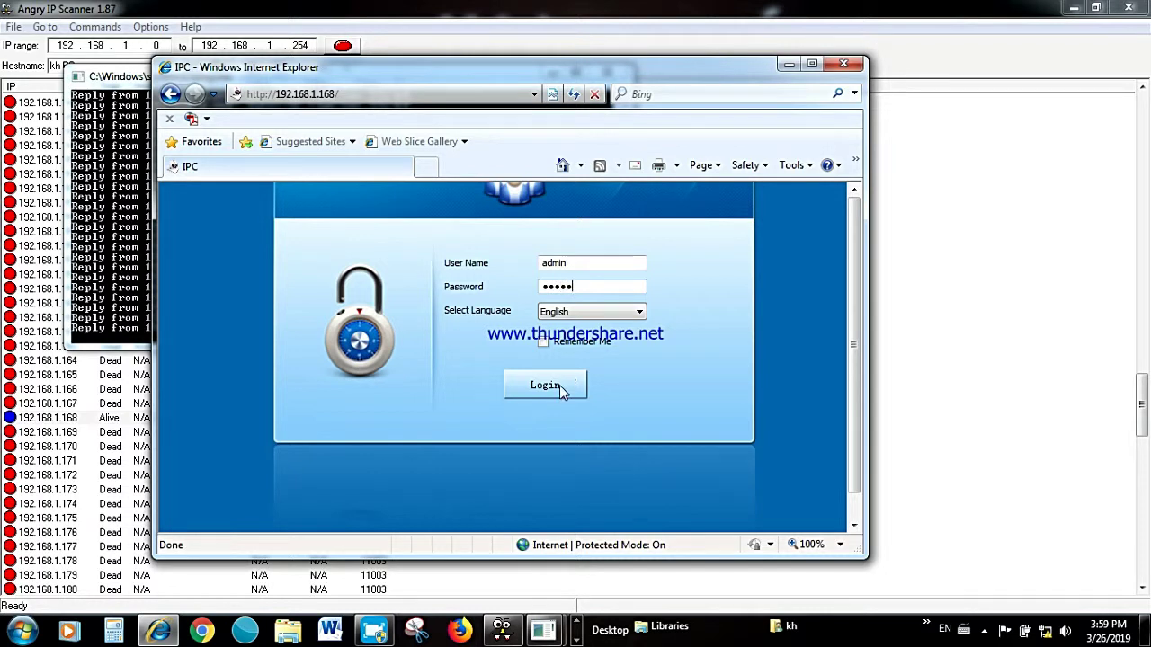
# Submit the camera login, then close the Internet Explorer camera page.
pyautogui.click(545, 384)
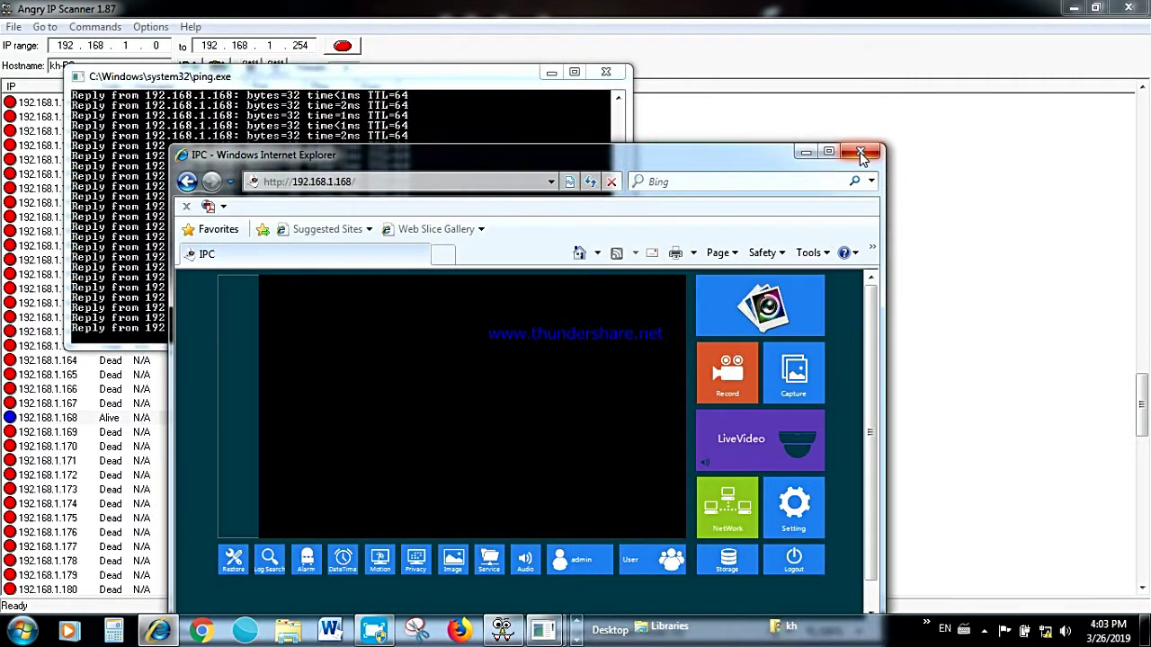
pyautogui.click(859, 148)
# Close the ping window, check the network status, and start a new Chrome window.
pyautogui.click(622, 80)
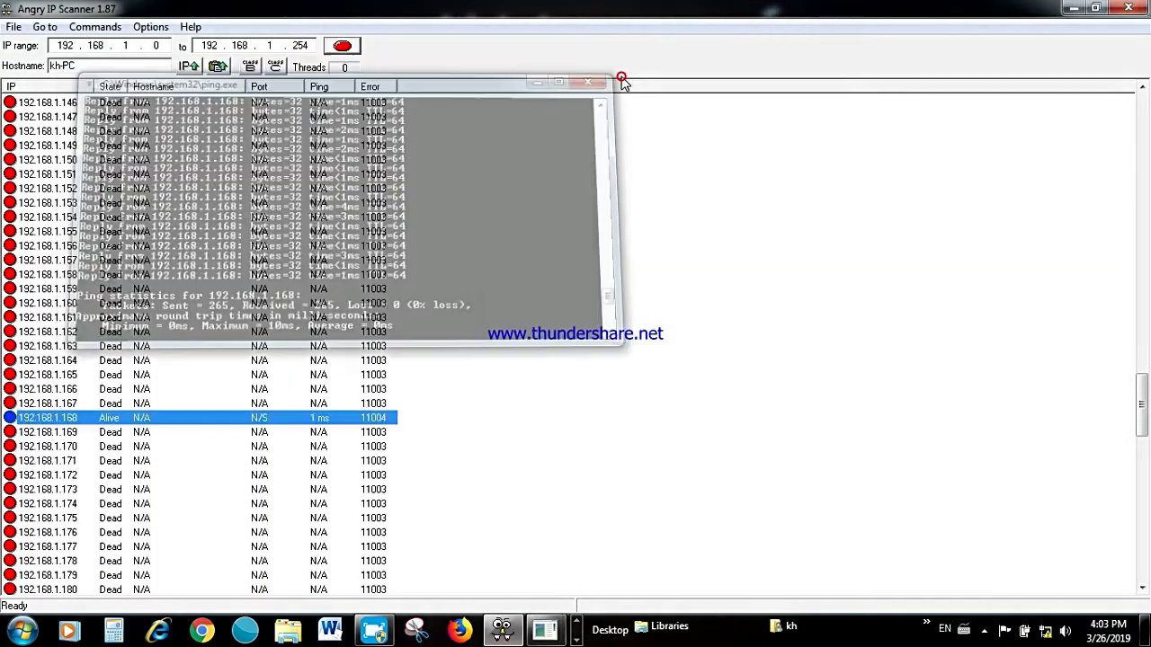
pyautogui.click(1128, 7)
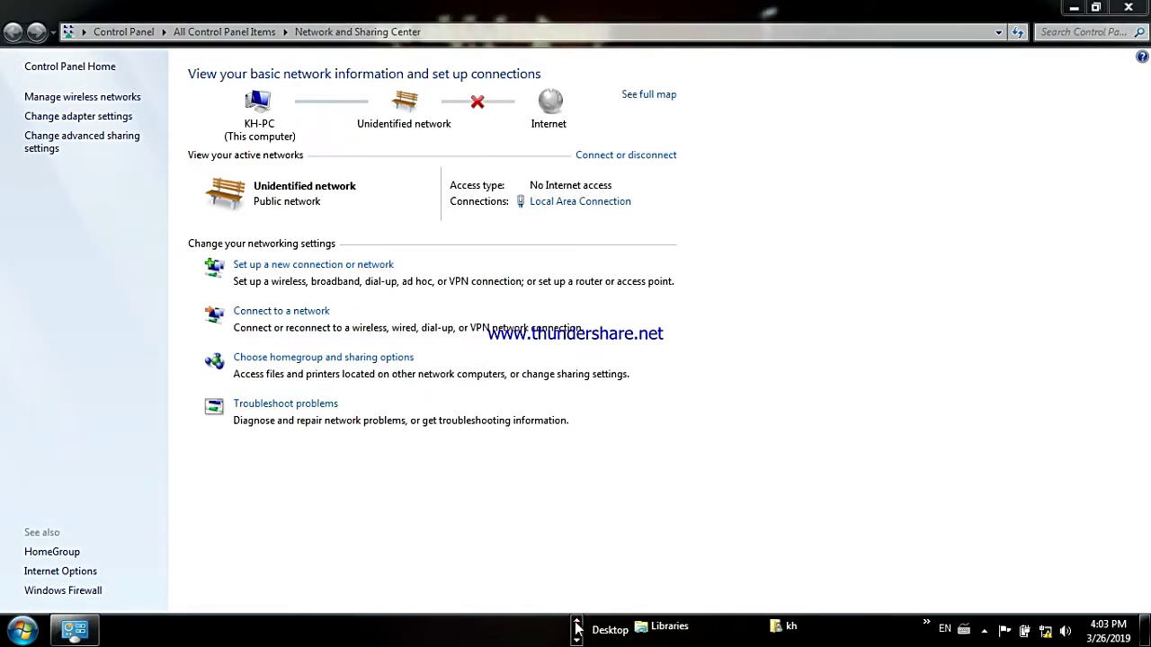
pyautogui.click(253, 405)
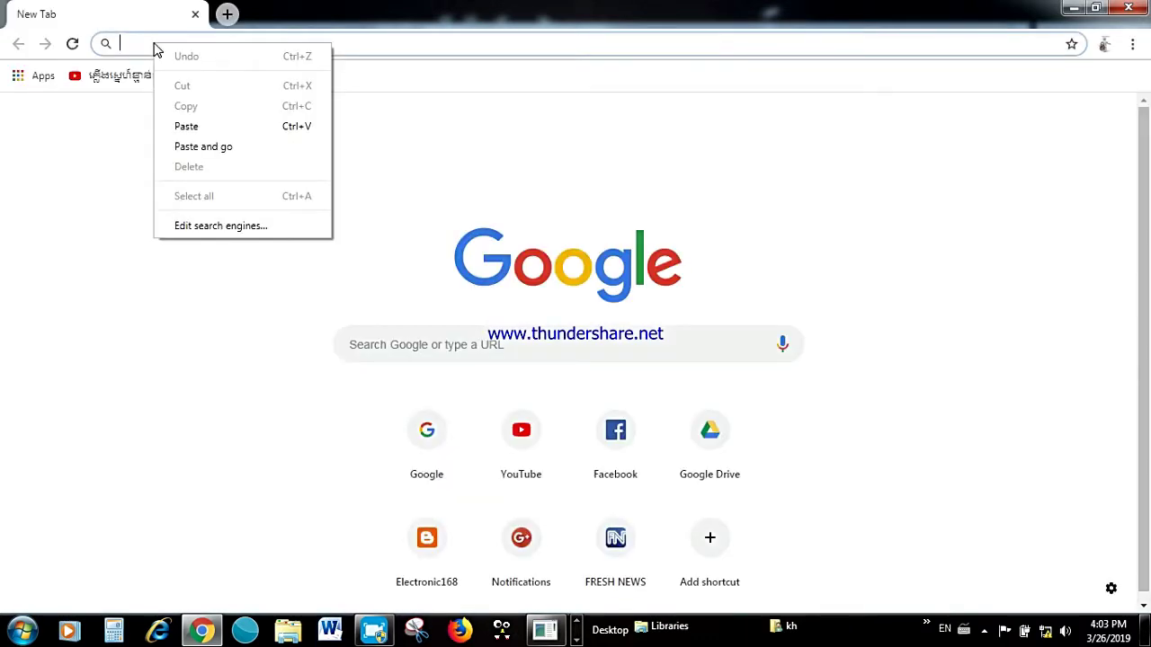
# Open 192.168.1.168 in Chrome and download the camera's OCX control installer.
pyautogui.click(190, 122)
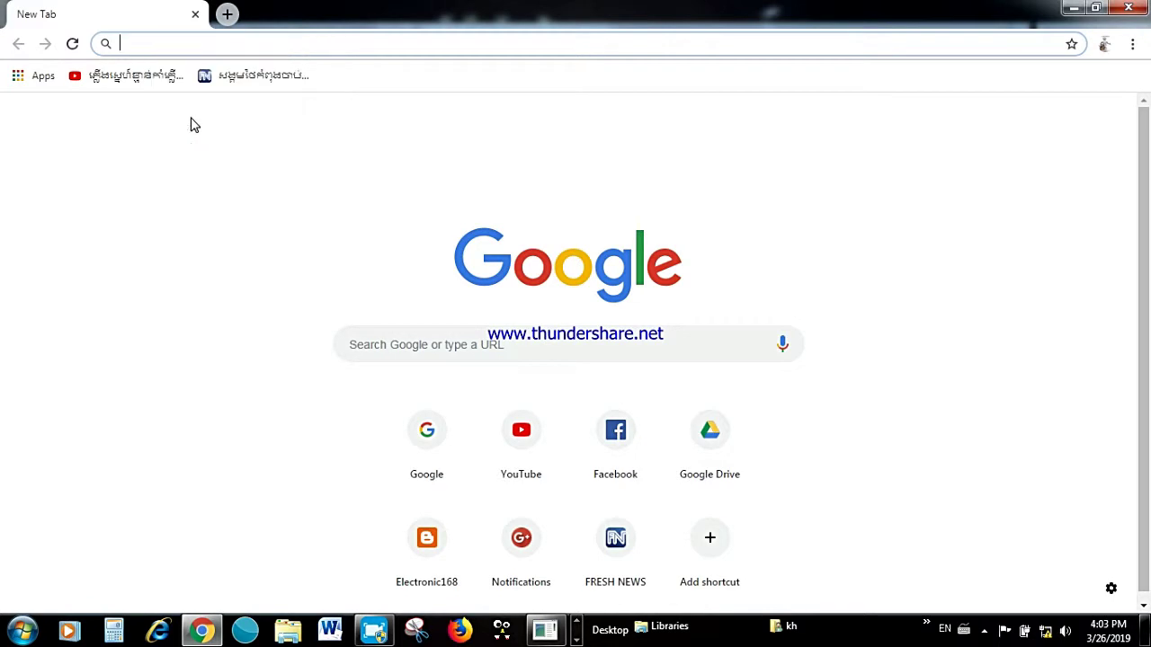
pyautogui.press('Return')
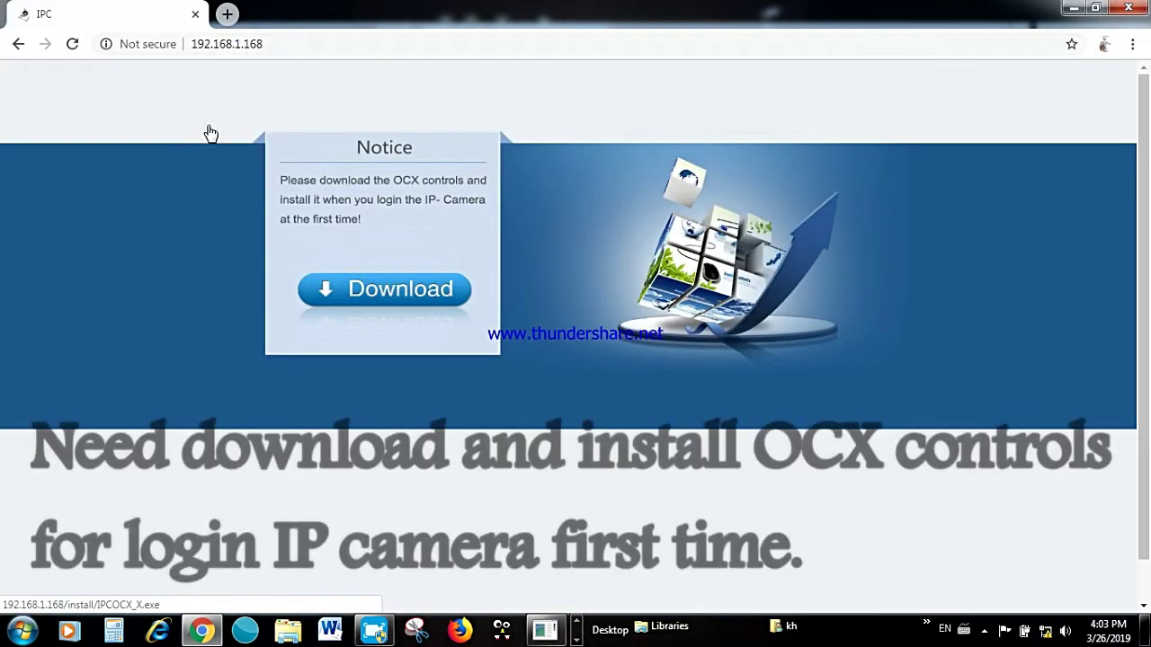
pyautogui.click(409, 291)
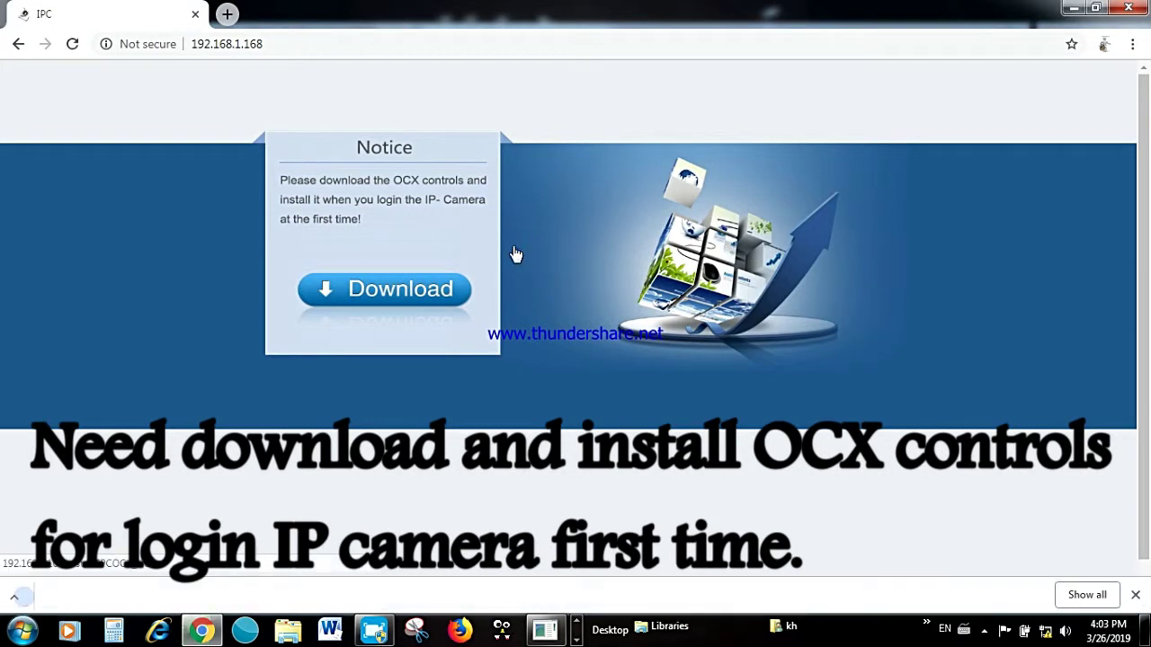
pyautogui.click(280, 593)
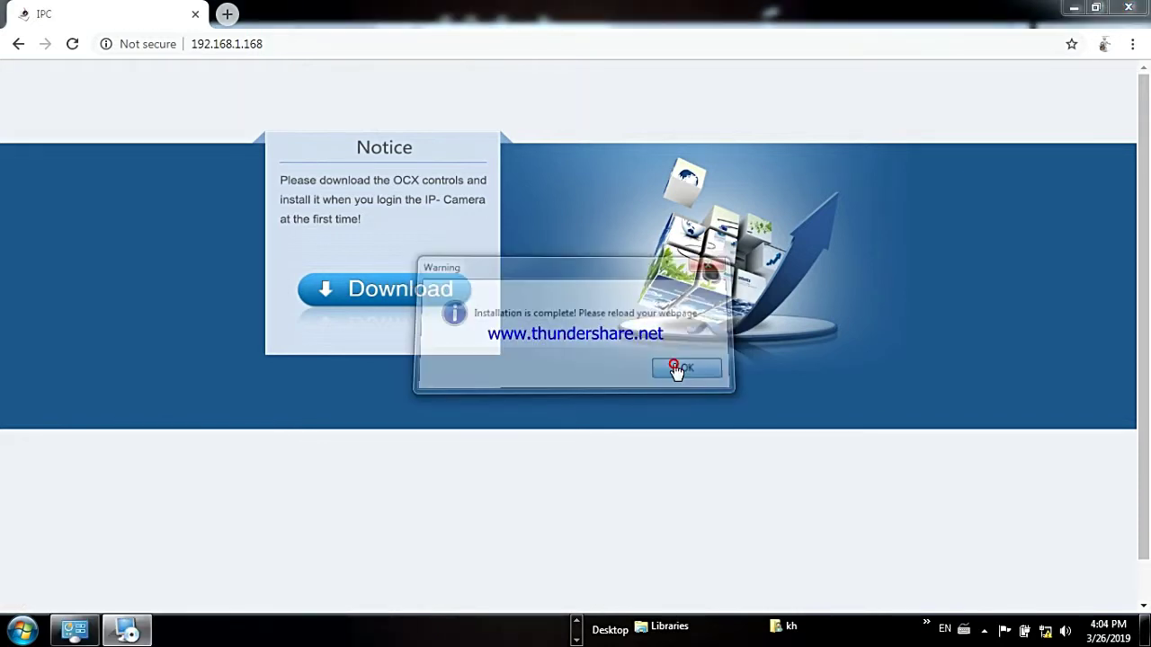
# Acknowledge the completed OCX installation and reload the camera page.
pyautogui.click(675, 368)
pyautogui.press('F5')
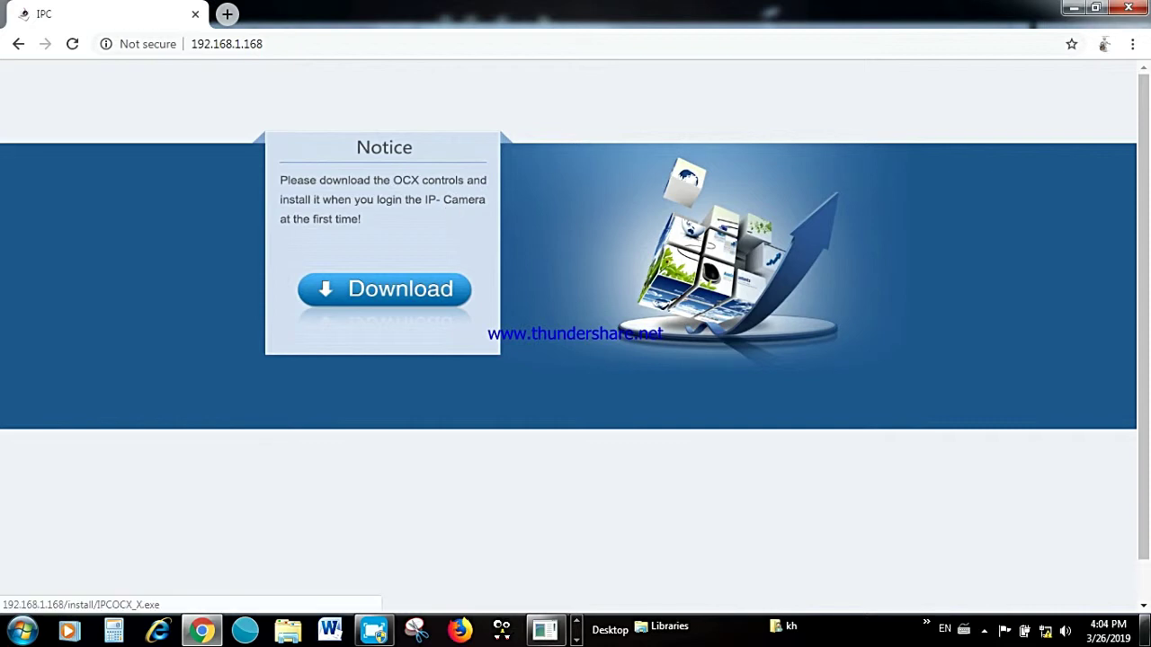
pyautogui.click(79, 45)
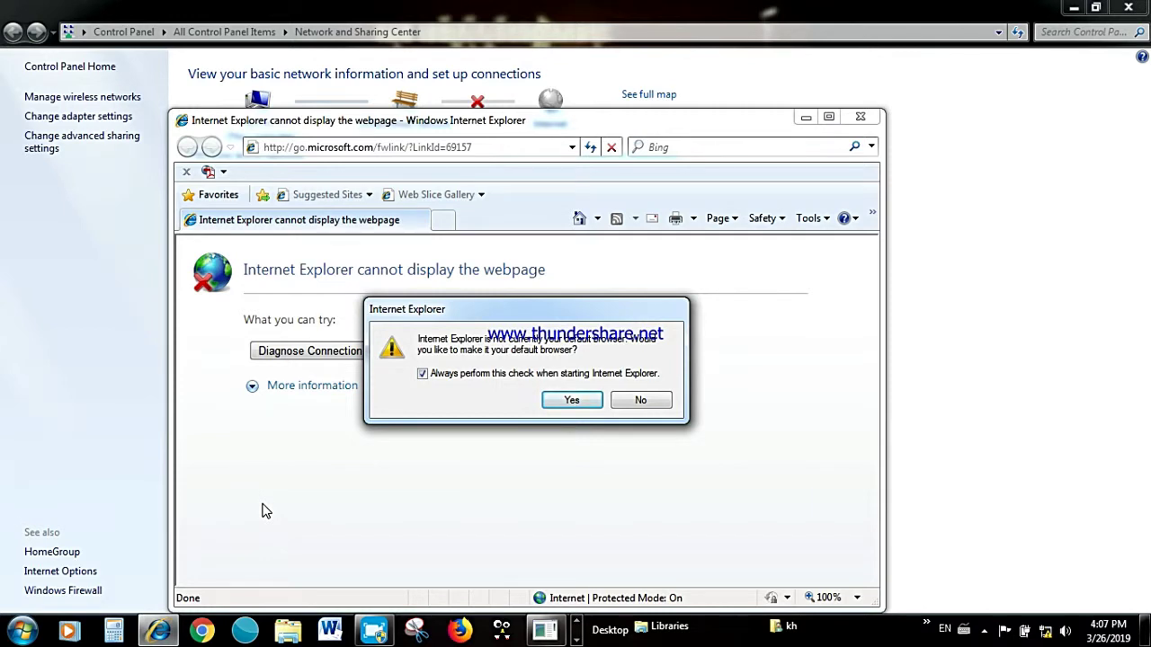
# Decline the default-browser prompt and load 192.168.1.168 in Internet Explorer.
pyautogui.click(649, 404)
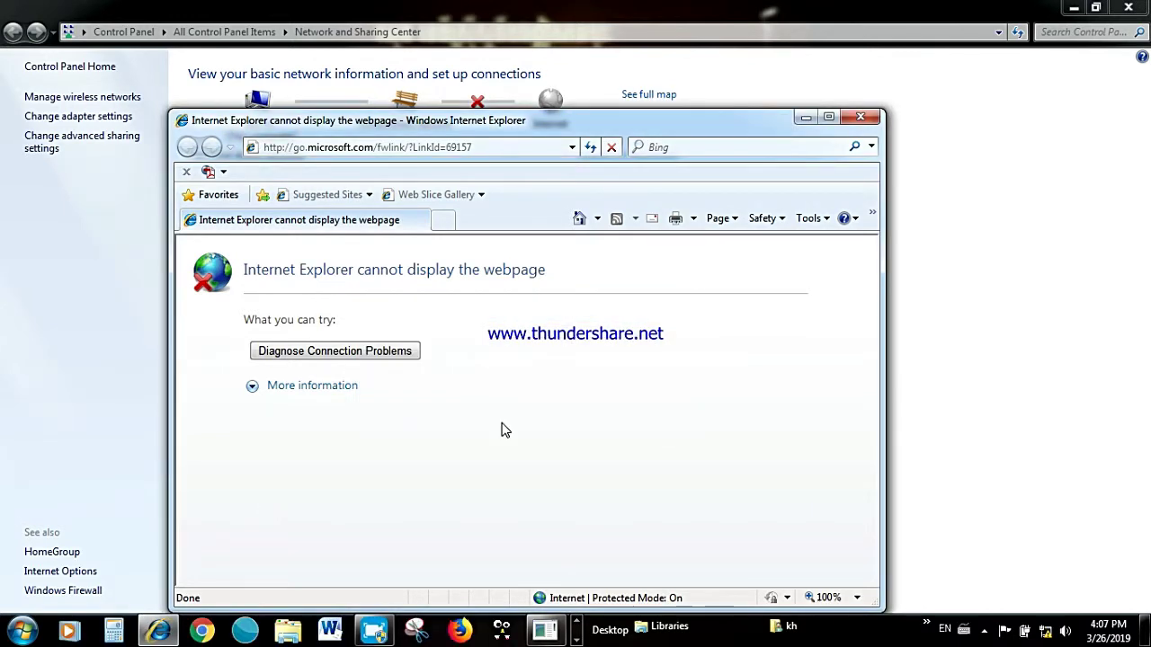
pyautogui.click(355, 148)
pyautogui.rightClick(353, 150)
pyautogui.click(393, 220)
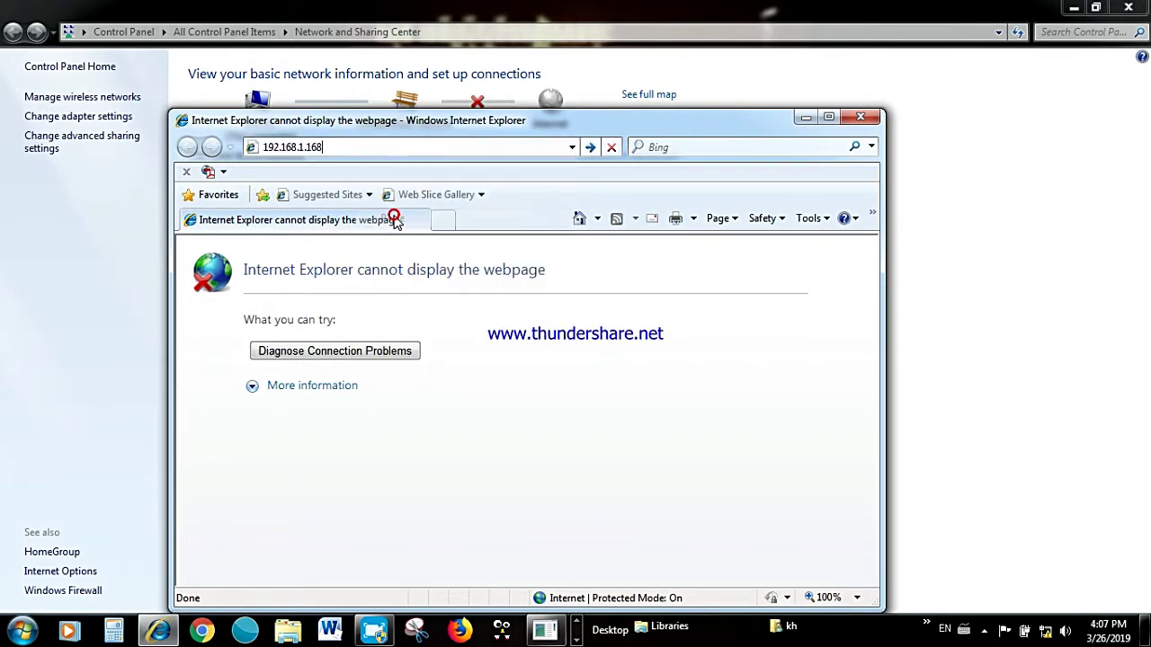
pyautogui.press('Return')
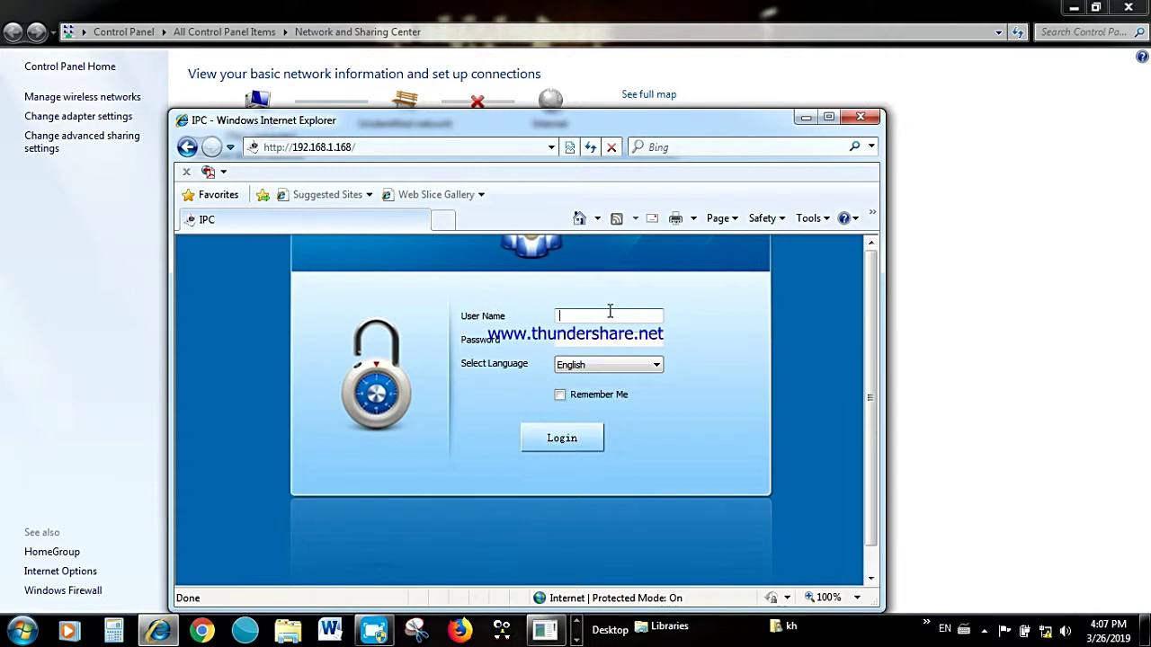
# Sign in to the camera with user name admin and its password.
pyautogui.click(580, 311)
pyautogui.write('admin')
pyautogui.click(598, 341)
pyautogui.write('admin')
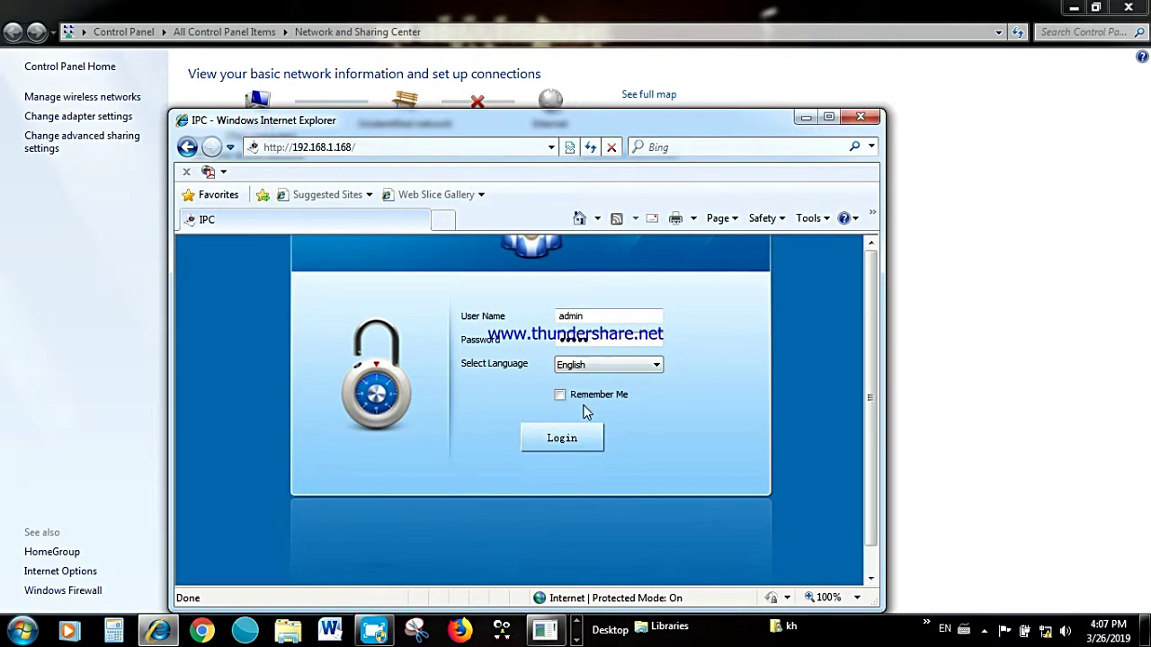
pyautogui.click(572, 438)
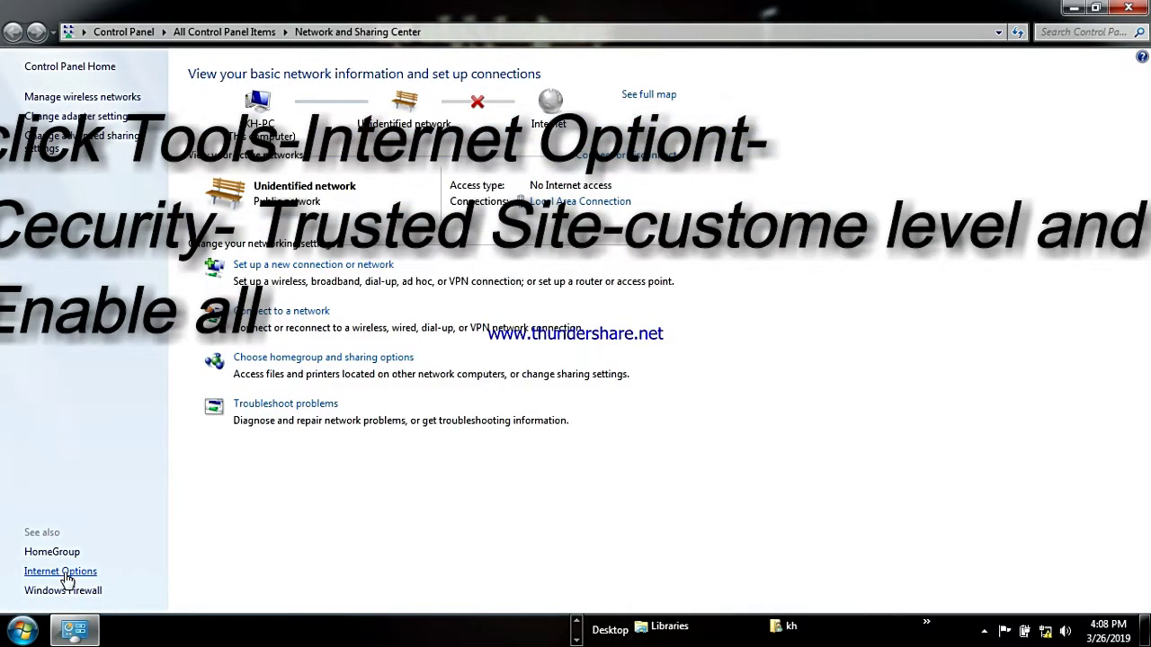
# Open the Trusted sites zone's website list in Internet Options' Security settings.
pyautogui.click(61, 572)
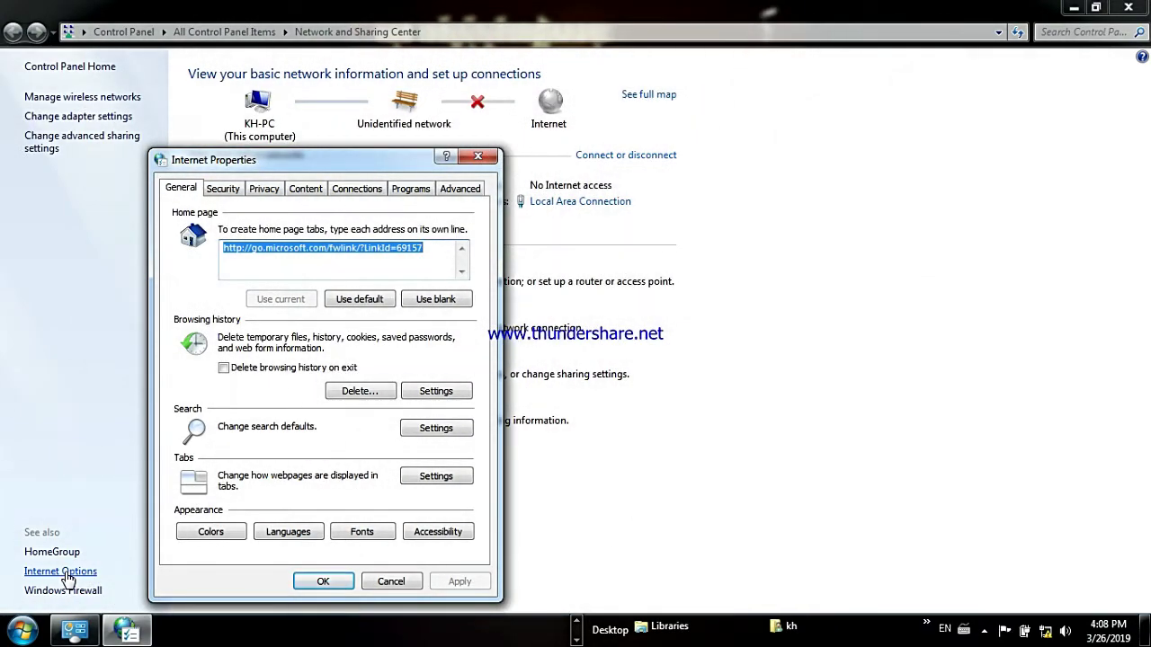
pyautogui.click(260, 193)
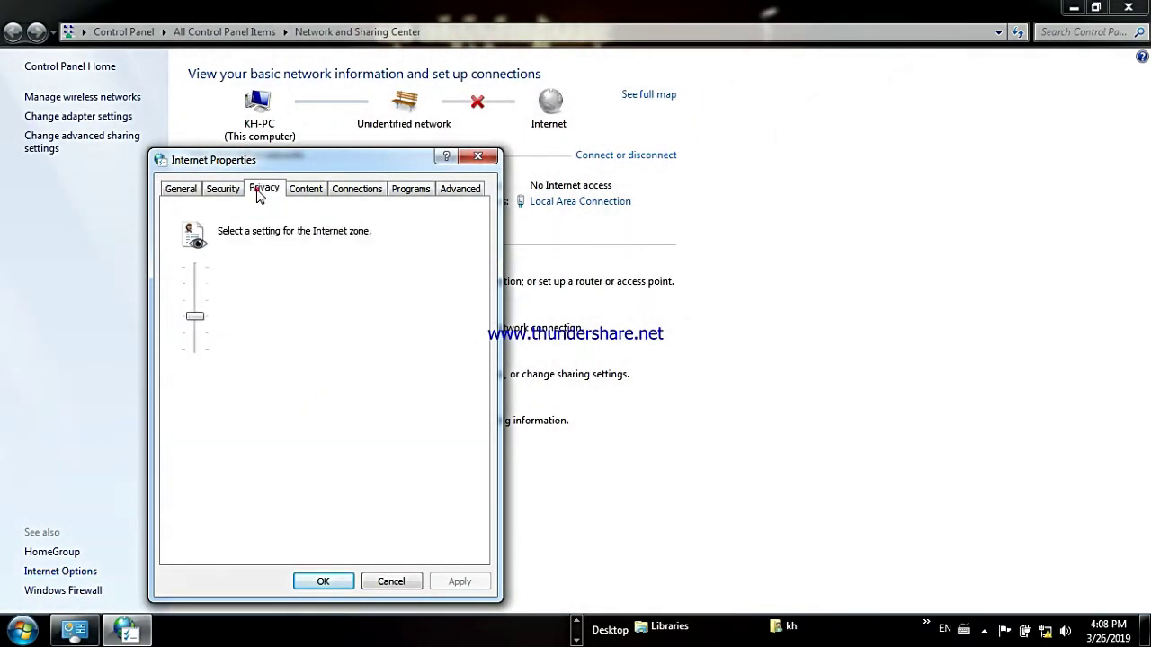
pyautogui.click(230, 199)
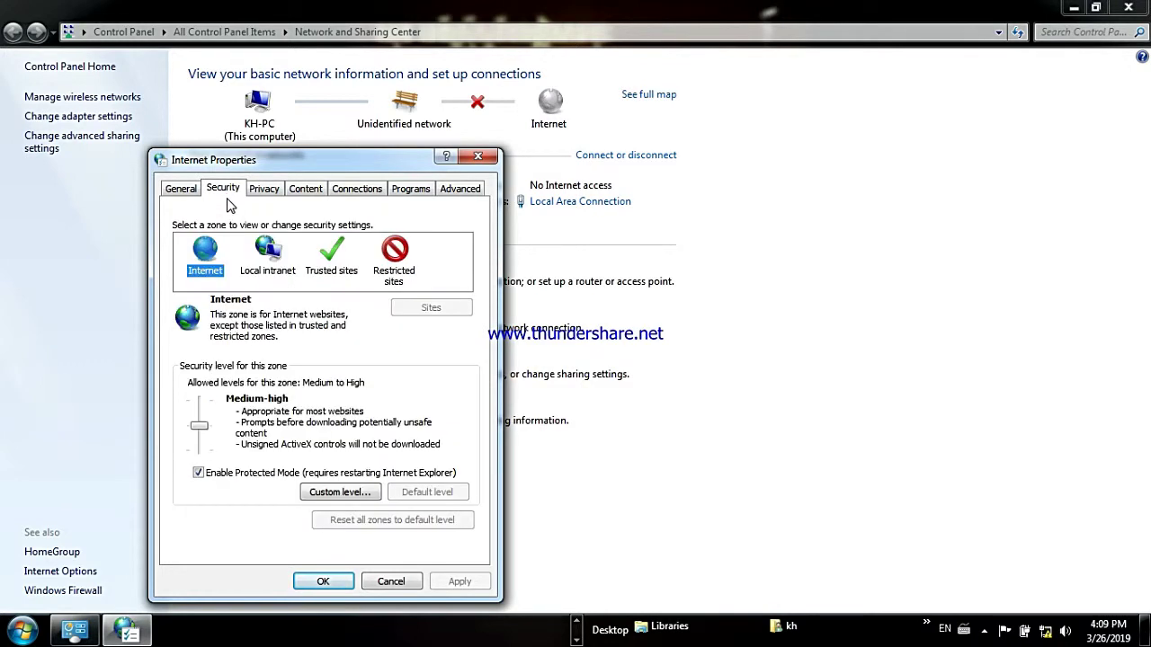
pyautogui.click(344, 268)
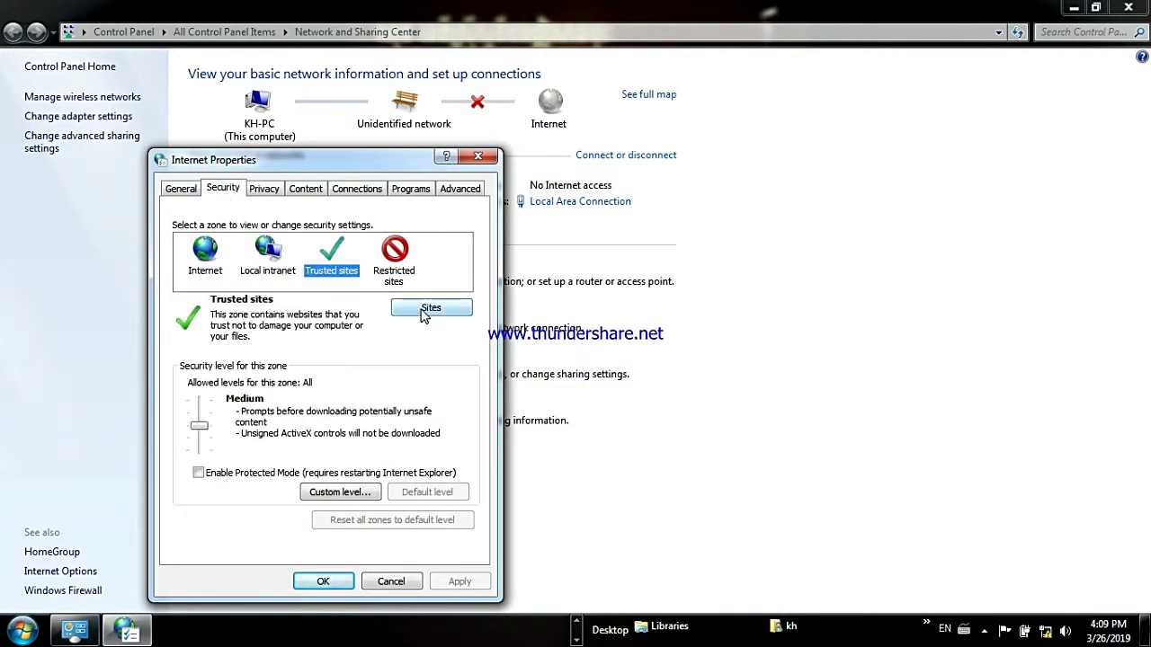
pyautogui.click(423, 313)
pyautogui.click(238, 285)
pyautogui.write('192')
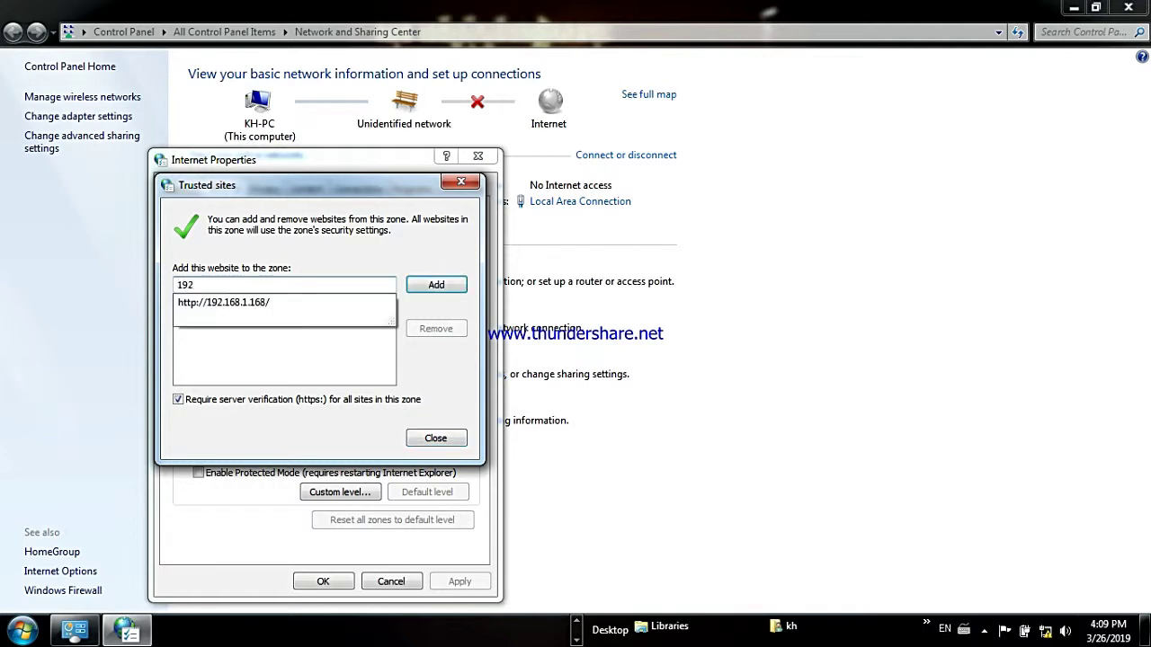
pyautogui.click(225, 304)
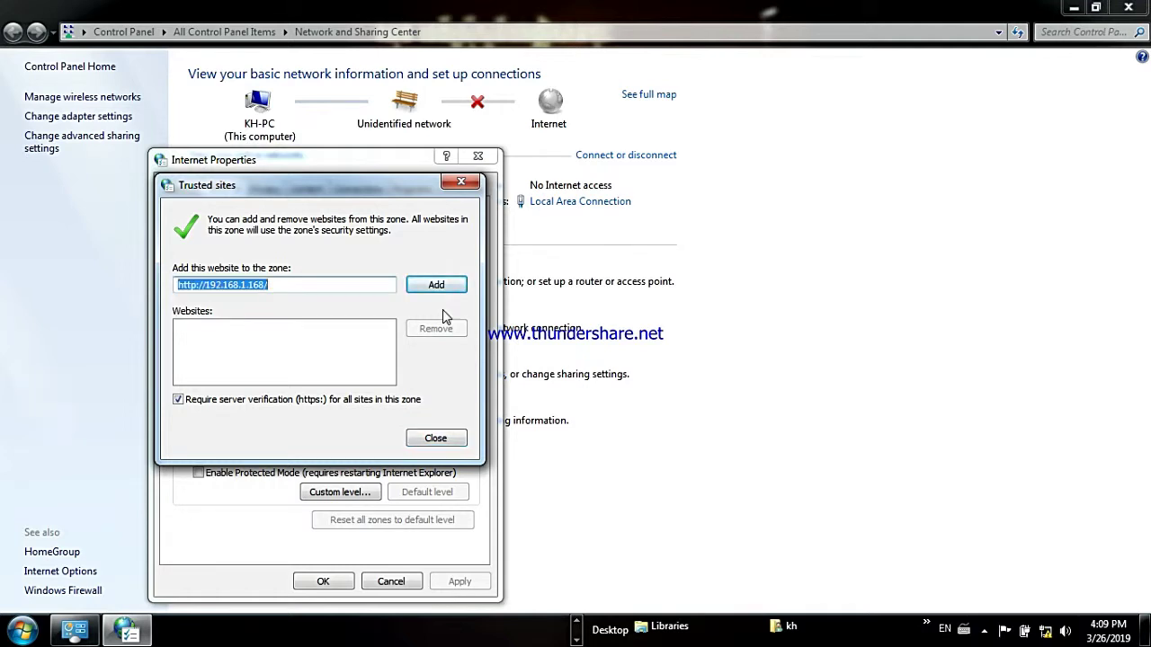
pyautogui.click(439, 286)
pyautogui.click(754, 311)
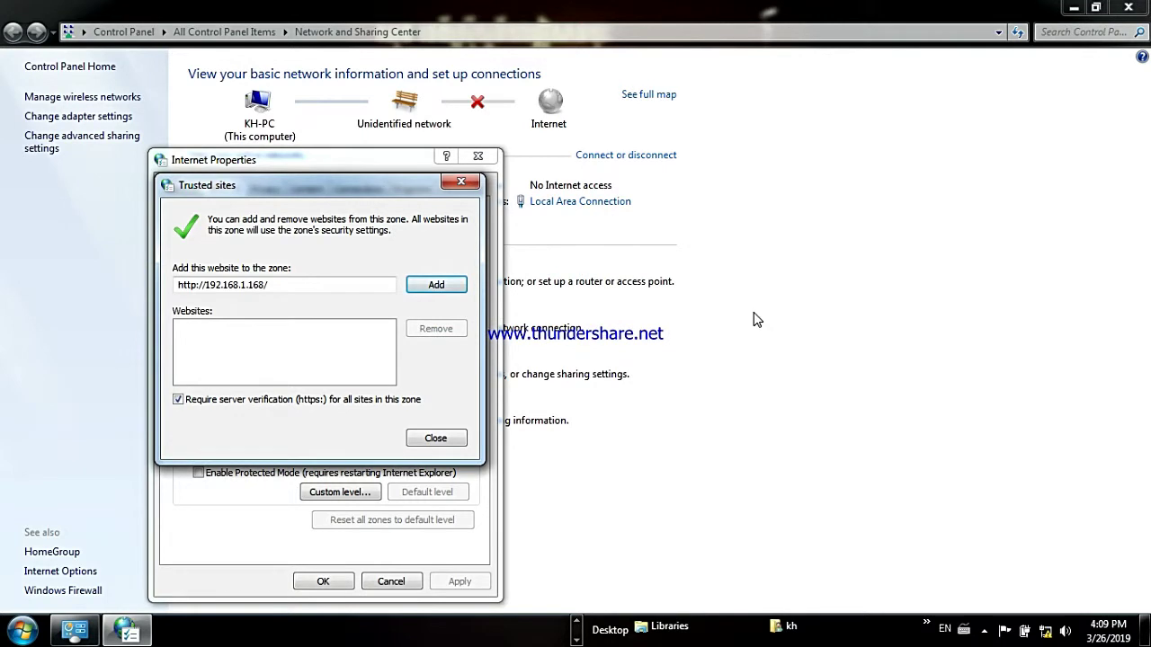
pyautogui.click(178, 399)
pyautogui.click(419, 285)
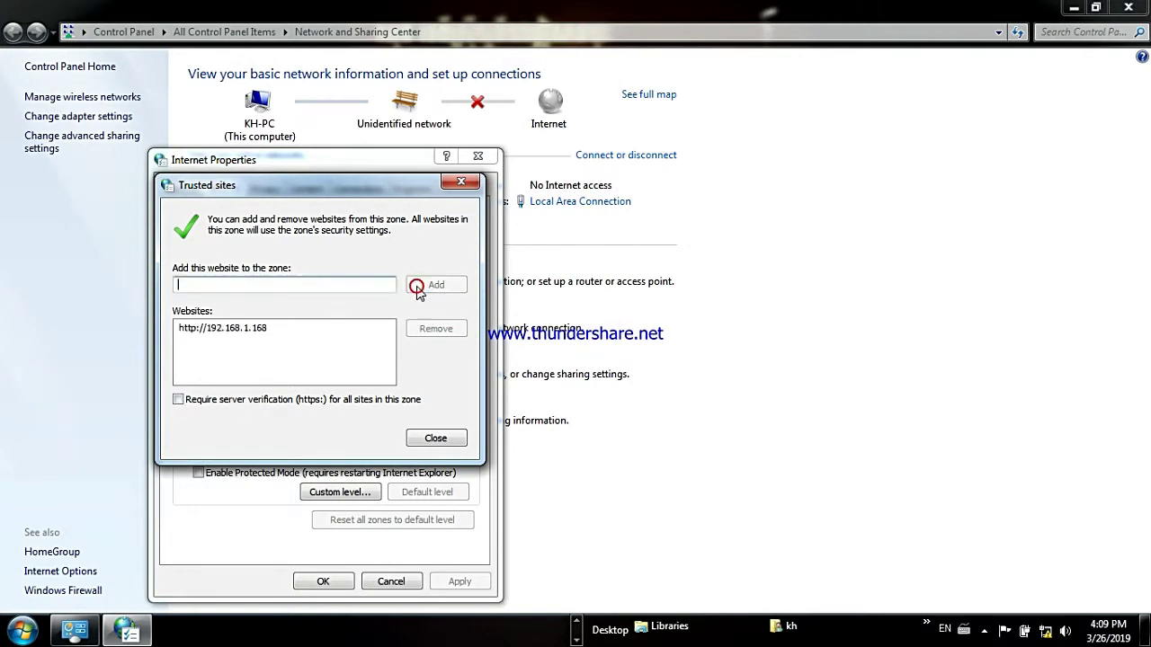
pyautogui.click(255, 333)
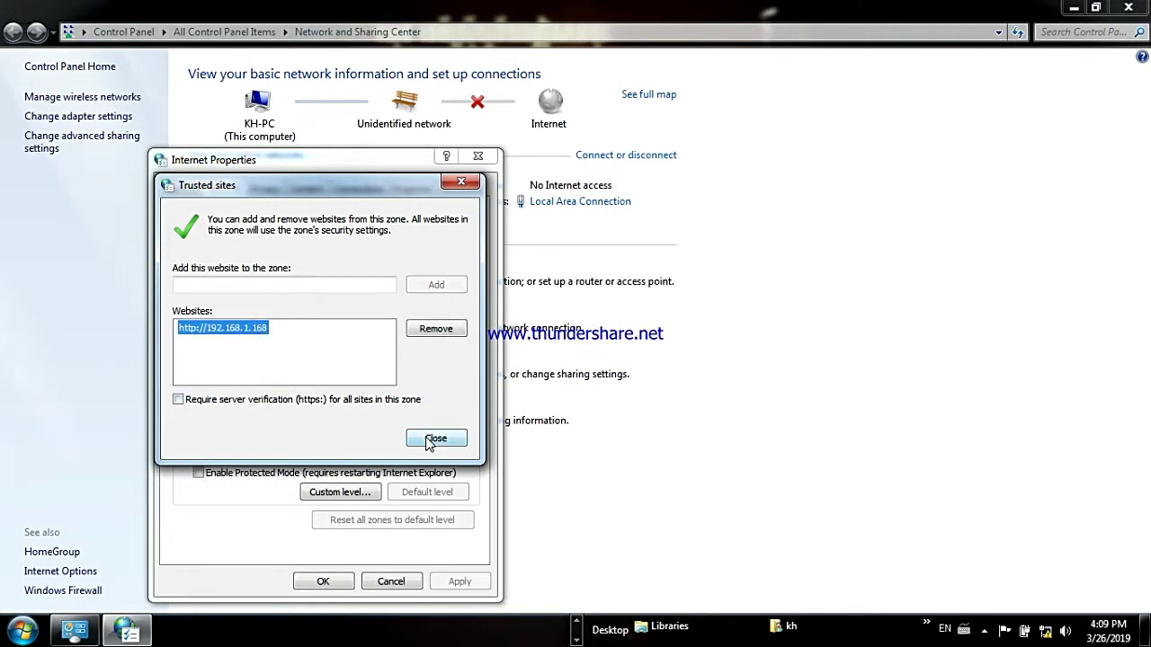
pyautogui.click(430, 437)
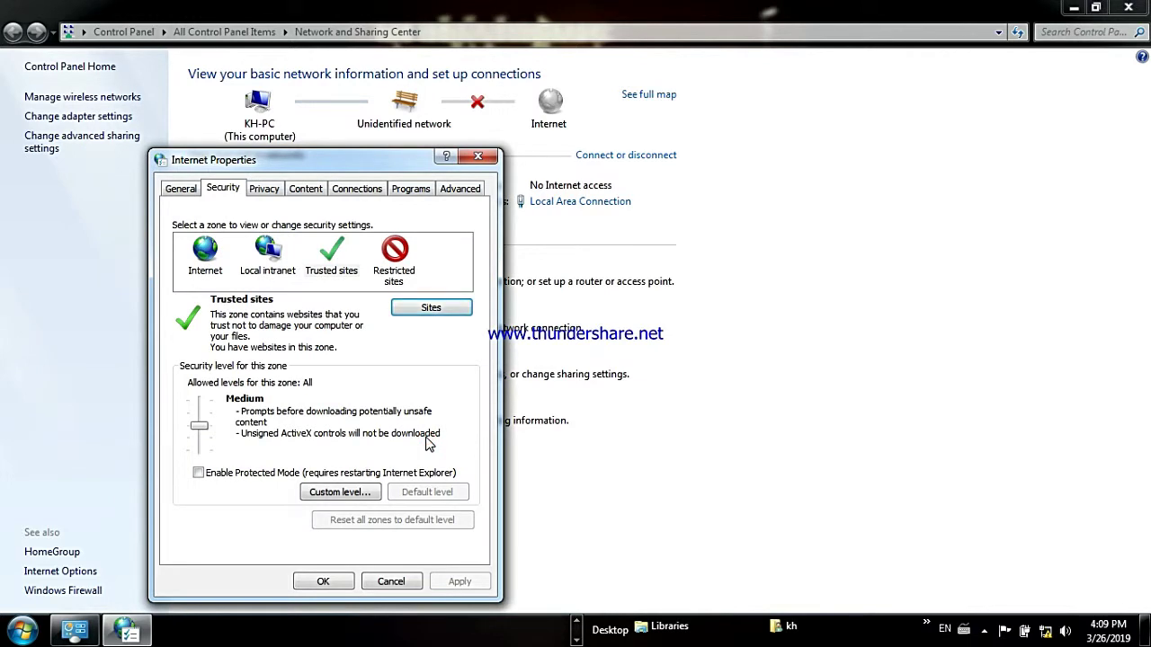
pyautogui.click(340, 492)
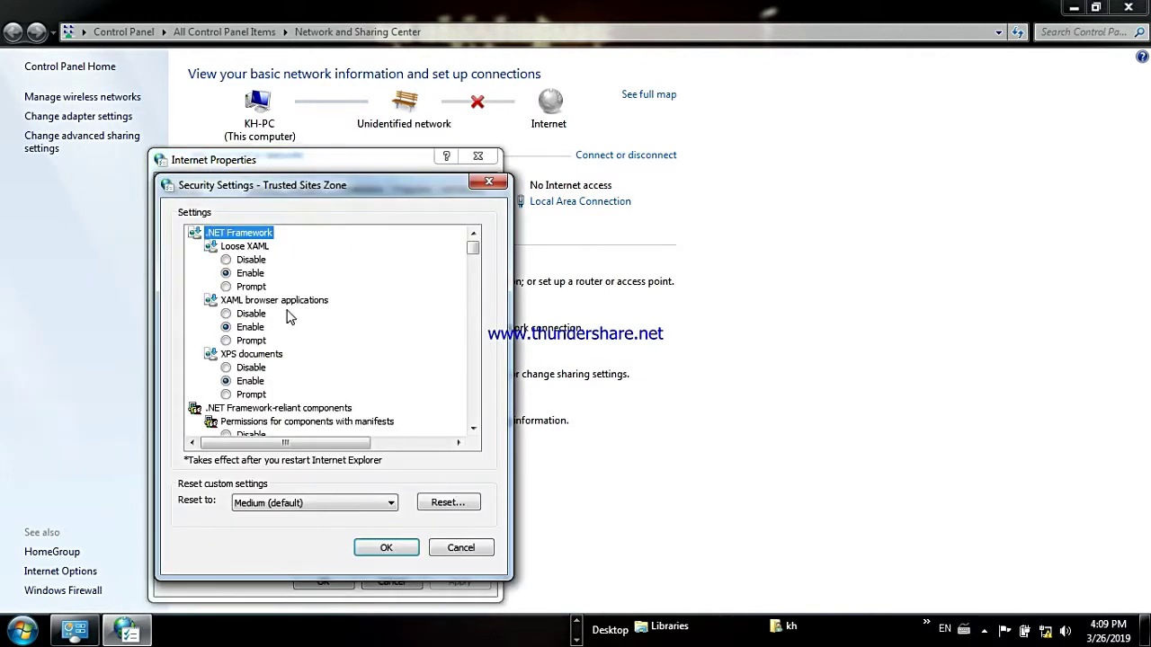
pyautogui.moveTo(472, 247); pyautogui.dragTo(478, 273)
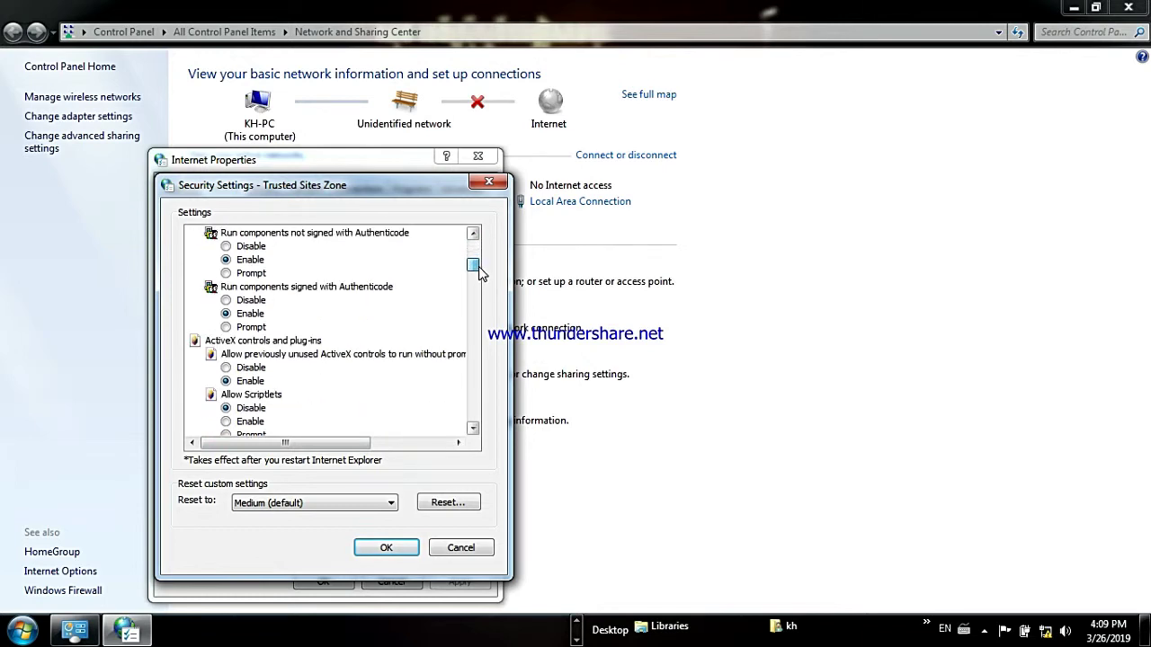
# Enable scriptlets, ActiveX scripting, mixed content, desktop items, IFRAME launching and cross-domain navigation.
pyautogui.click(227, 422)
pyautogui.moveTo(477, 267); pyautogui.dragTo(486, 290)
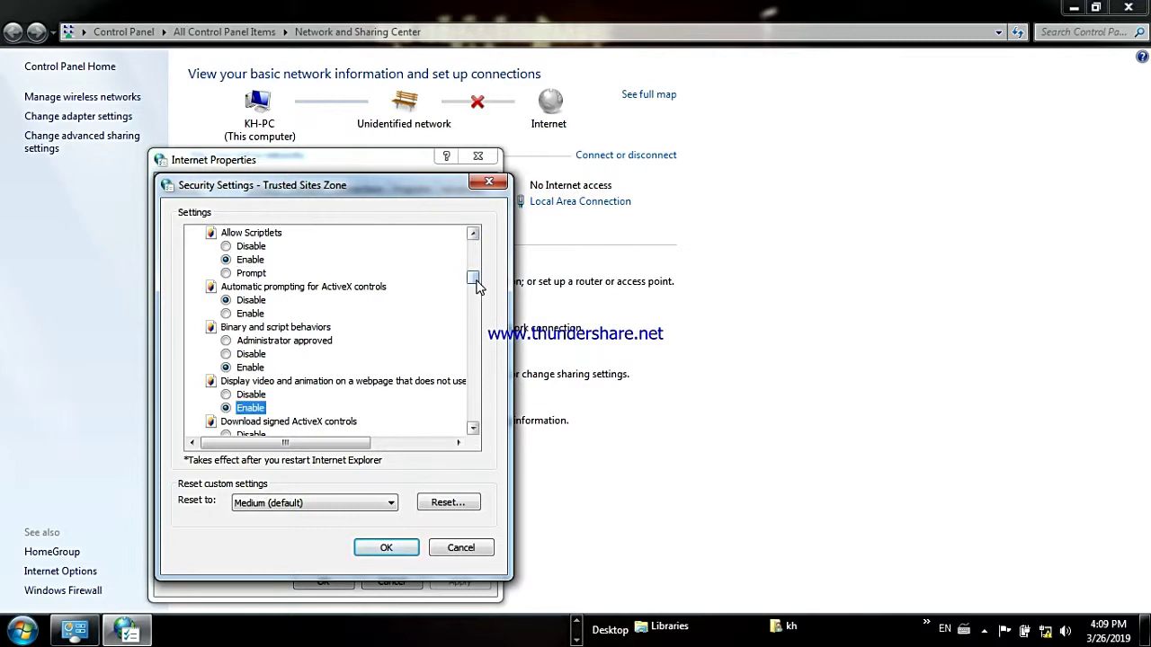
pyautogui.moveTo(474, 279); pyautogui.dragTo(476, 369)
pyautogui.click(226, 394)
pyautogui.click(226, 420)
pyautogui.click(226, 421)
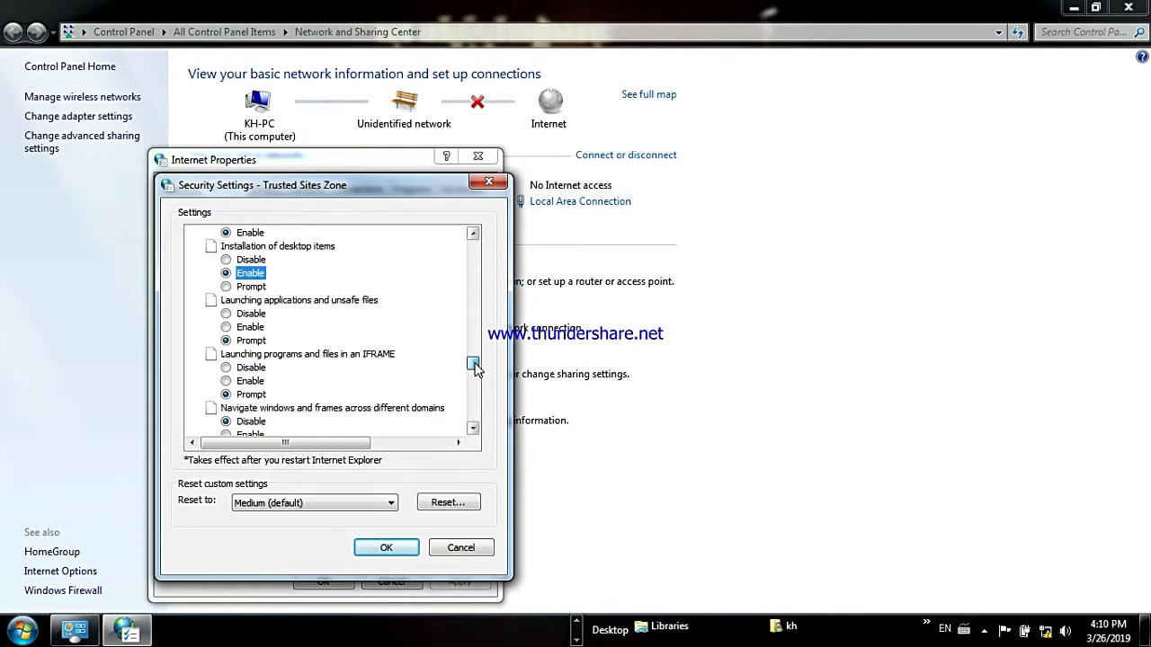
pyautogui.click(226, 380)
pyautogui.moveTo(473, 364); pyautogui.dragTo(479, 416)
pyautogui.click(225, 380)
# Save the Trusted sites custom settings, confirm, apply, and close Internet Properties.
pyautogui.click(385, 547)
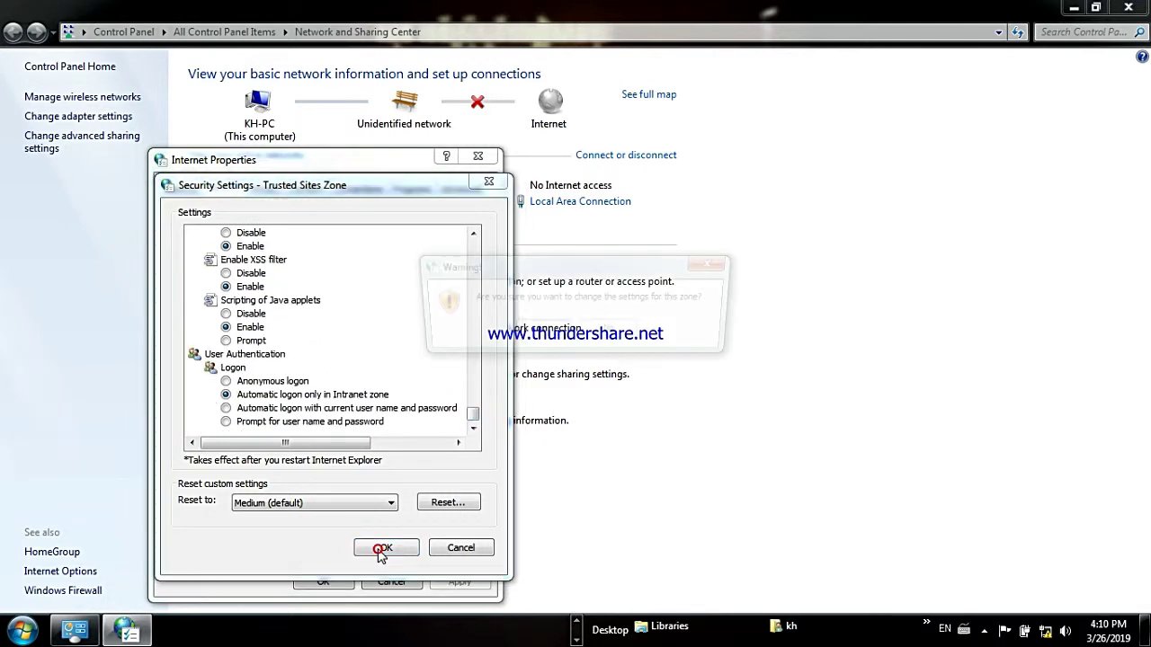
pyautogui.click(545, 345)
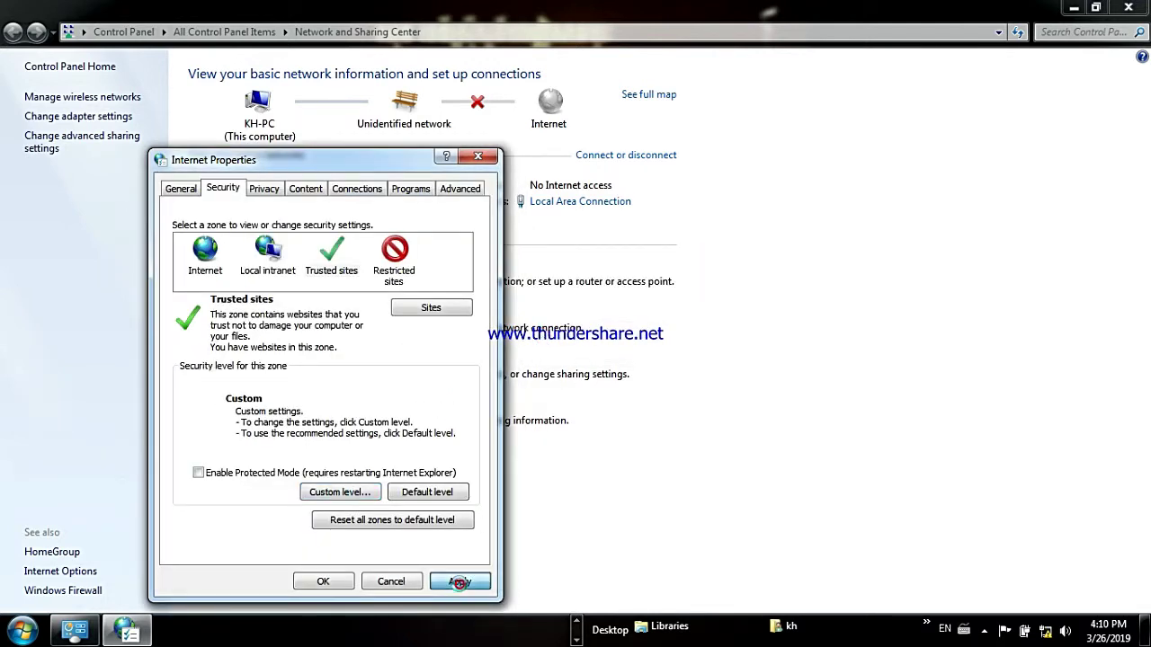
pyautogui.click(459, 582)
pyautogui.click(323, 581)
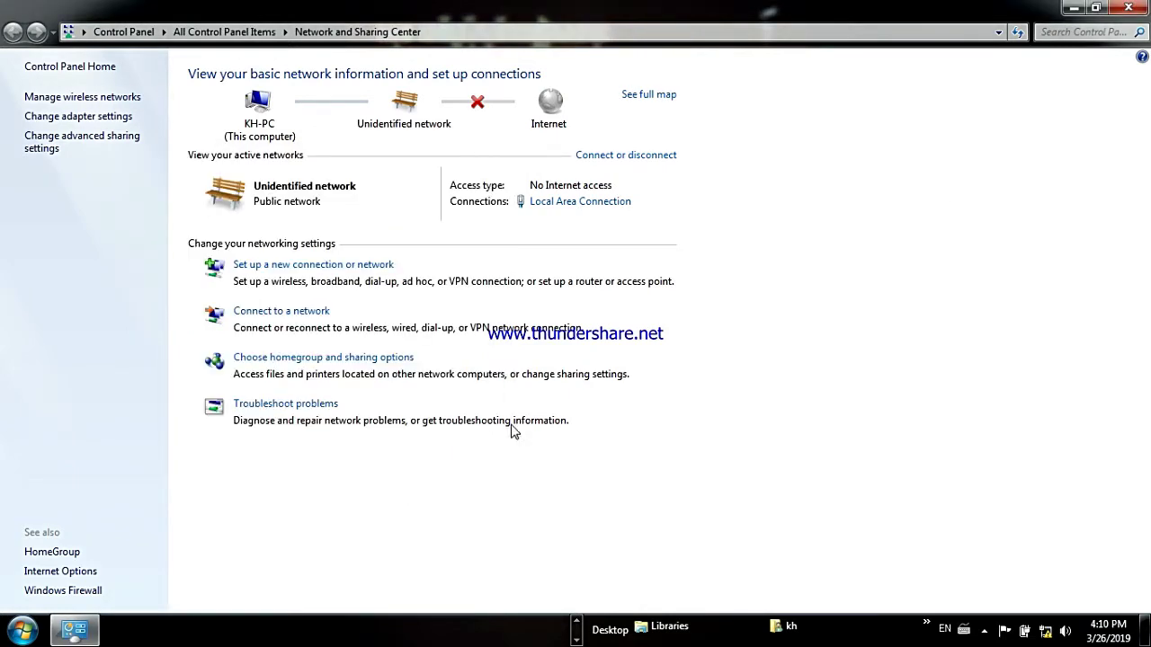
# Relaunch Internet Explorer, reload the camera page, and replace the old IPC tab with a new one.
pyautogui.click(577, 639)
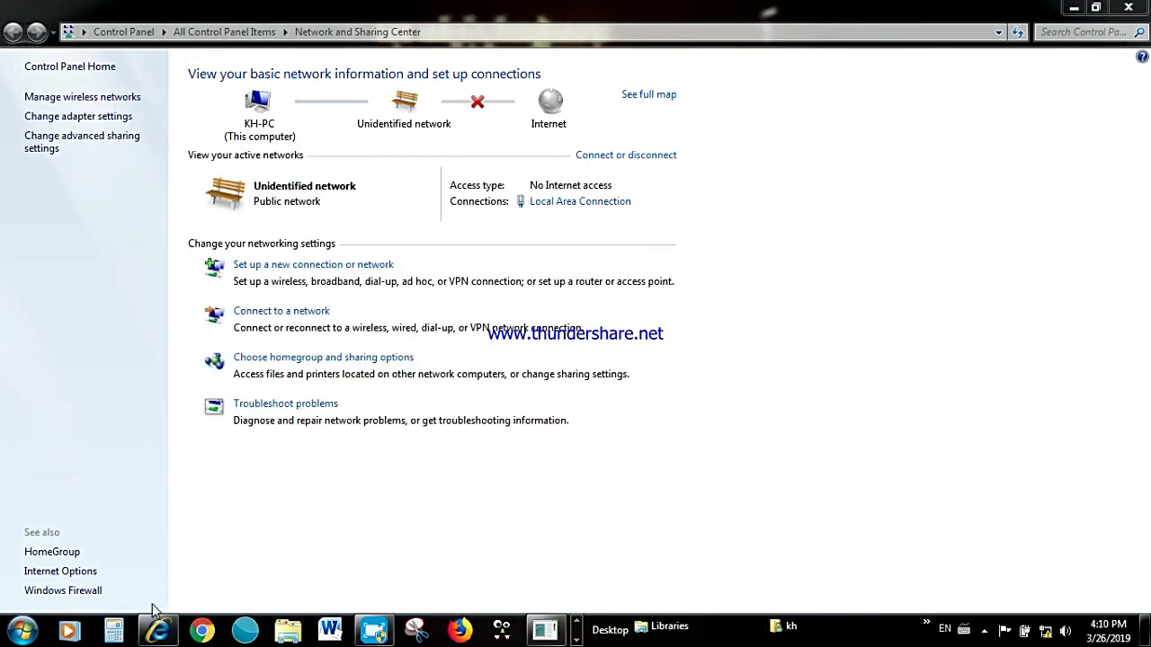
pyautogui.click(158, 629)
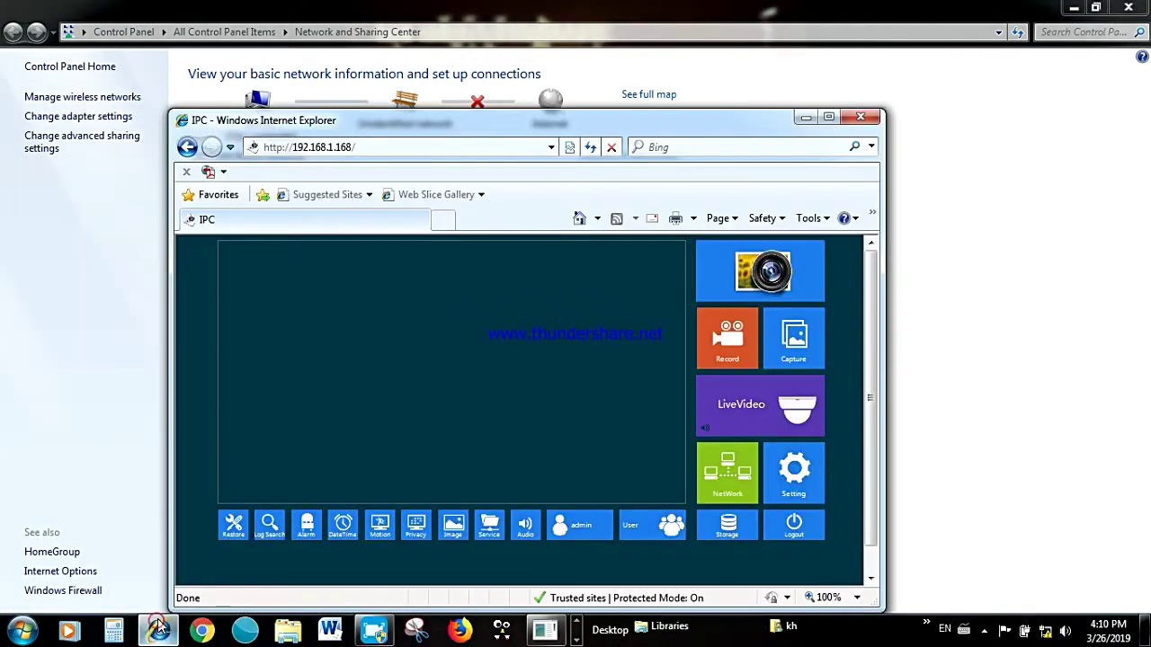
pyautogui.click(590, 148)
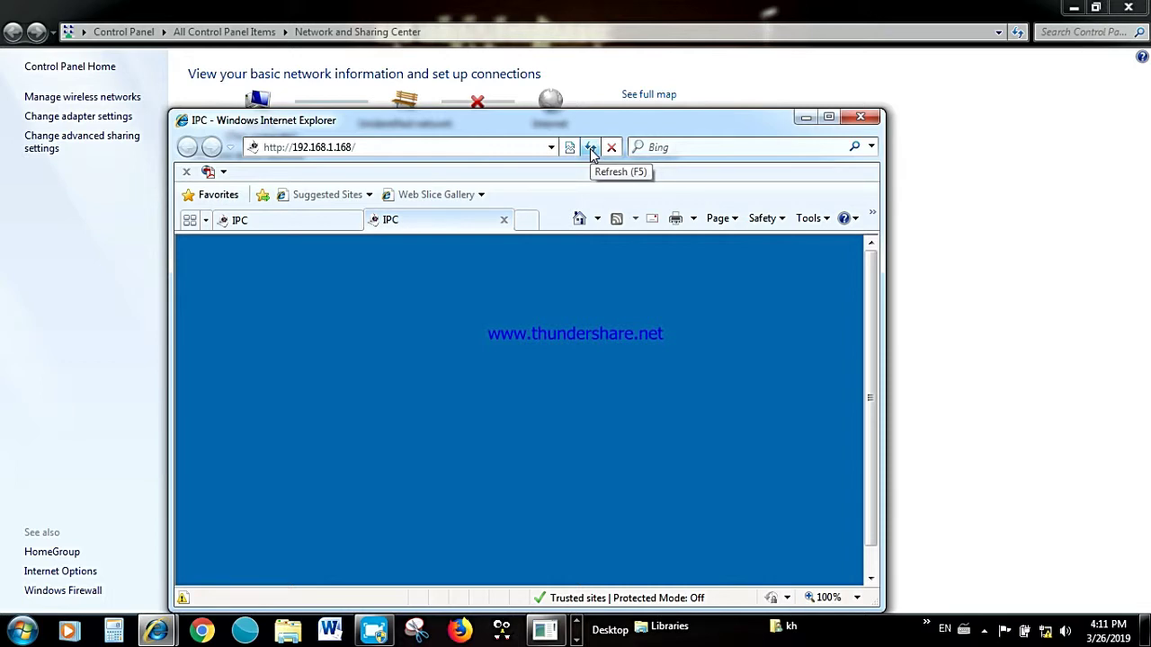
pyautogui.click(590, 150)
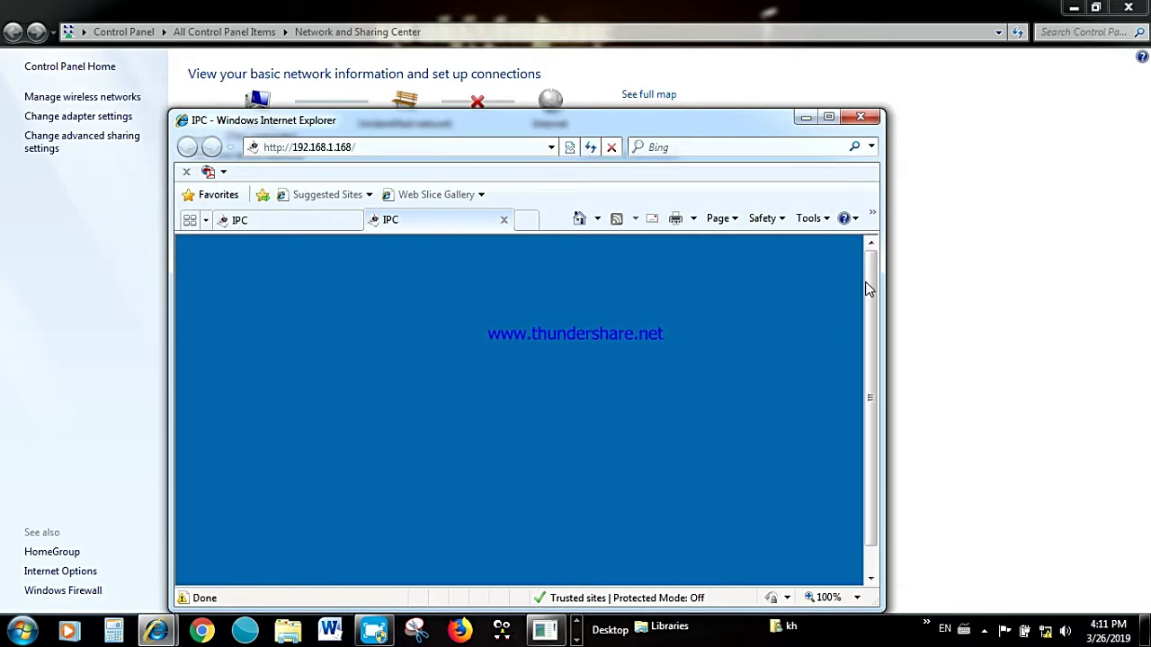
pyautogui.moveTo(868, 288); pyautogui.dragTo(875, 328)
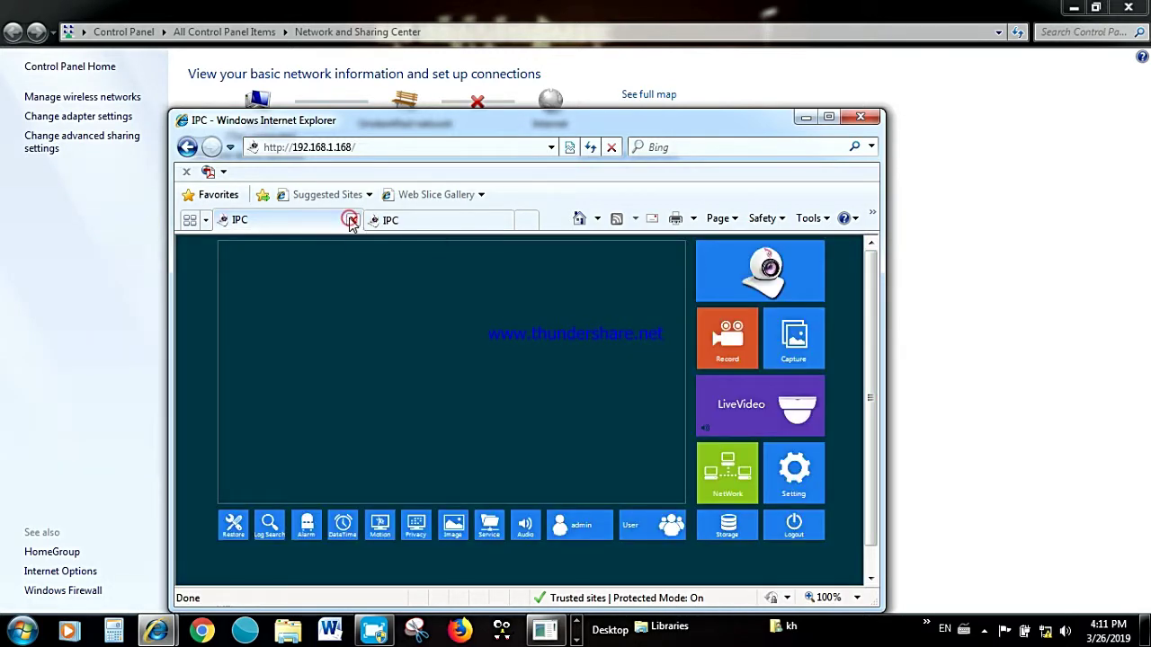
pyautogui.click(353, 221)
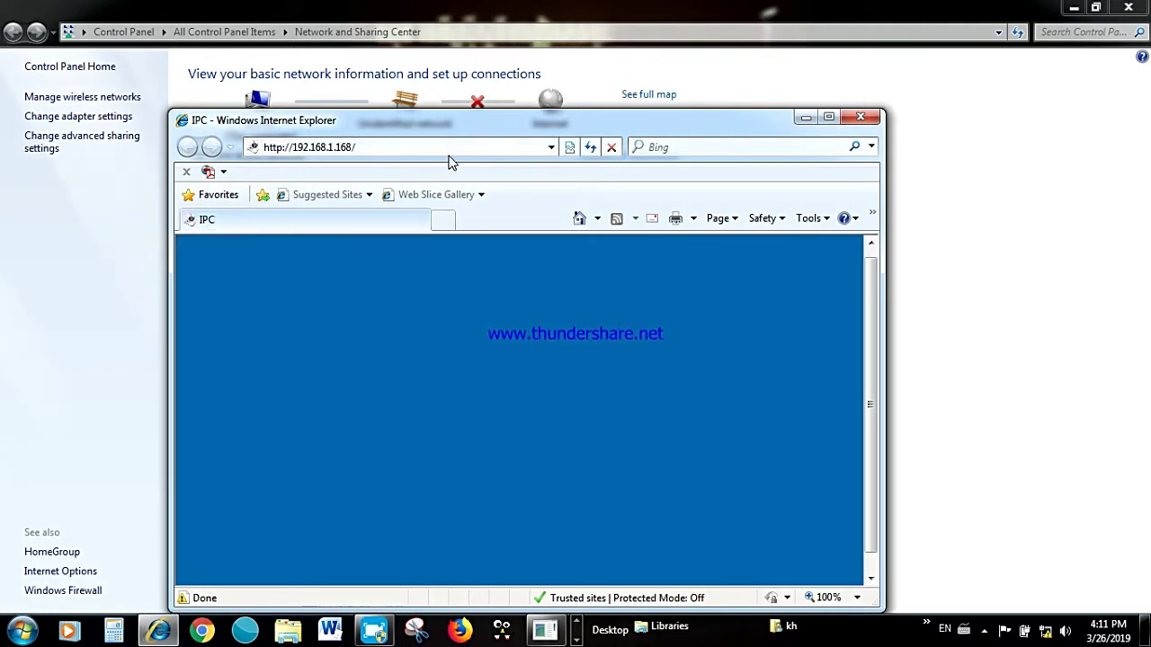
pyautogui.click(442, 220)
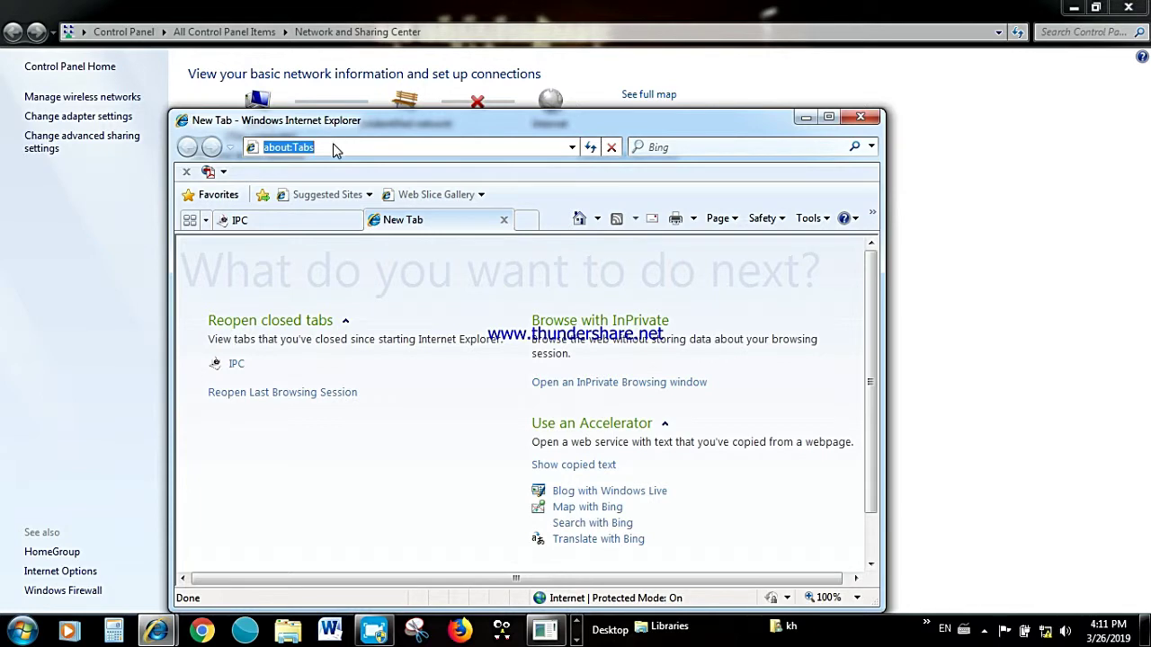
pyautogui.rightClick(334, 145)
pyautogui.click(380, 216)
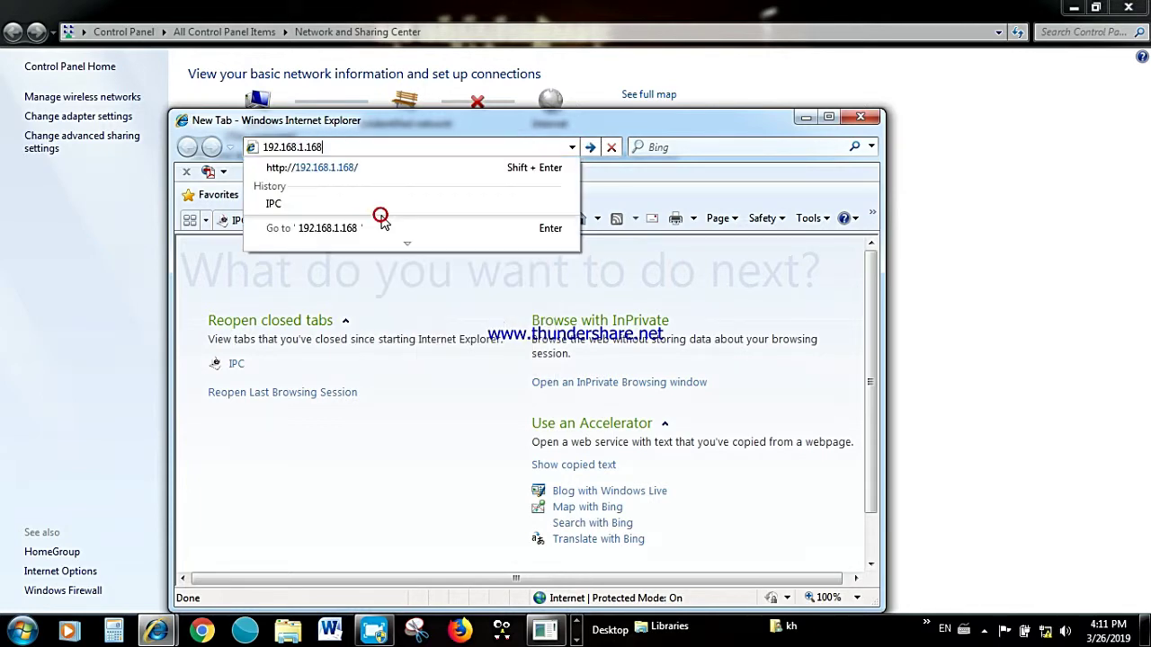
pyautogui.click(345, 168)
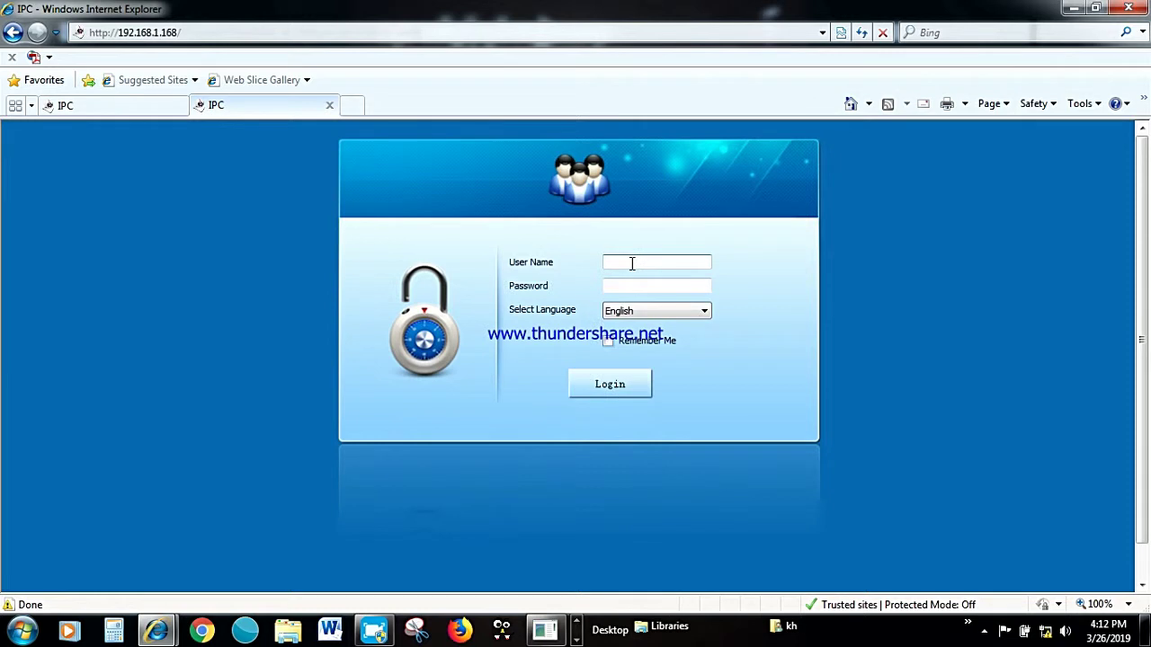
# Log in to the camera with user name admin and the camera password.
pyautogui.click(632, 263)
pyautogui.write('admin')
pyautogui.click(643, 285)
pyautogui.write('12345')
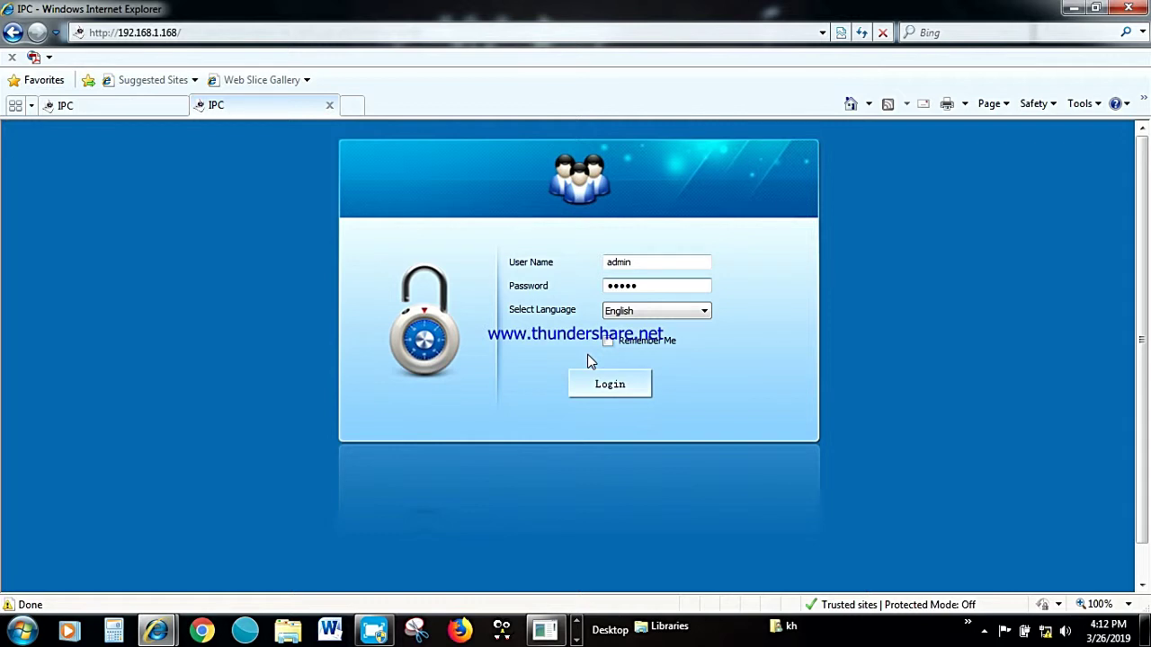
pyautogui.press('Return')
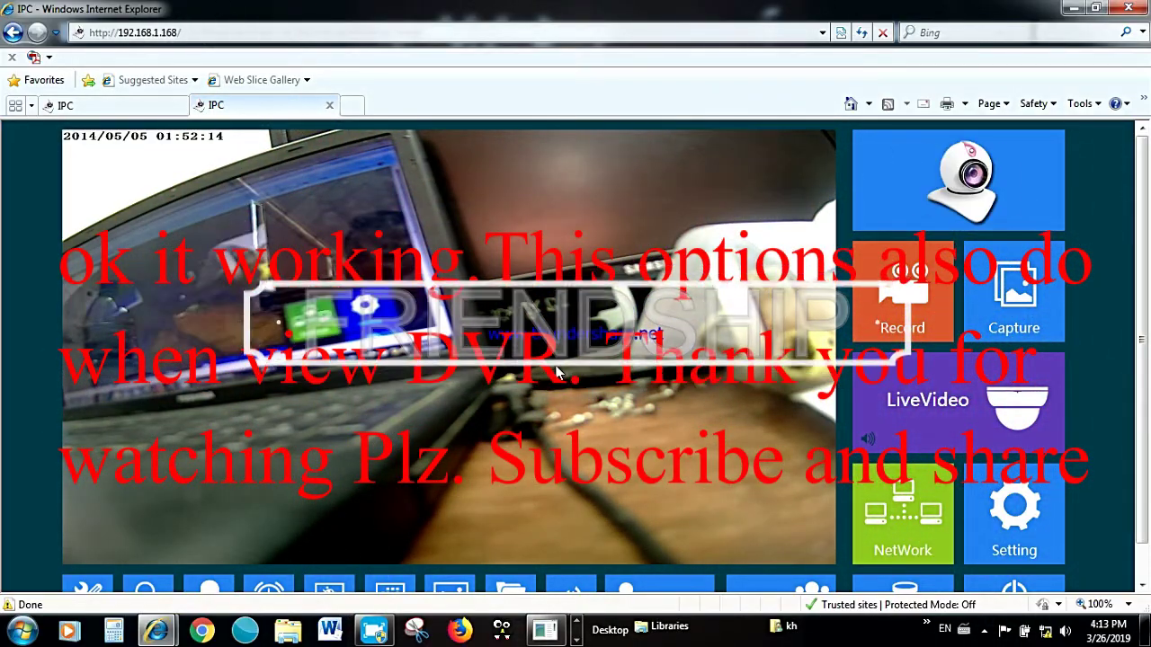
# Restore down the camera's browser window and minimize Angry IP Scanner.
pyautogui.click(1094, 8)
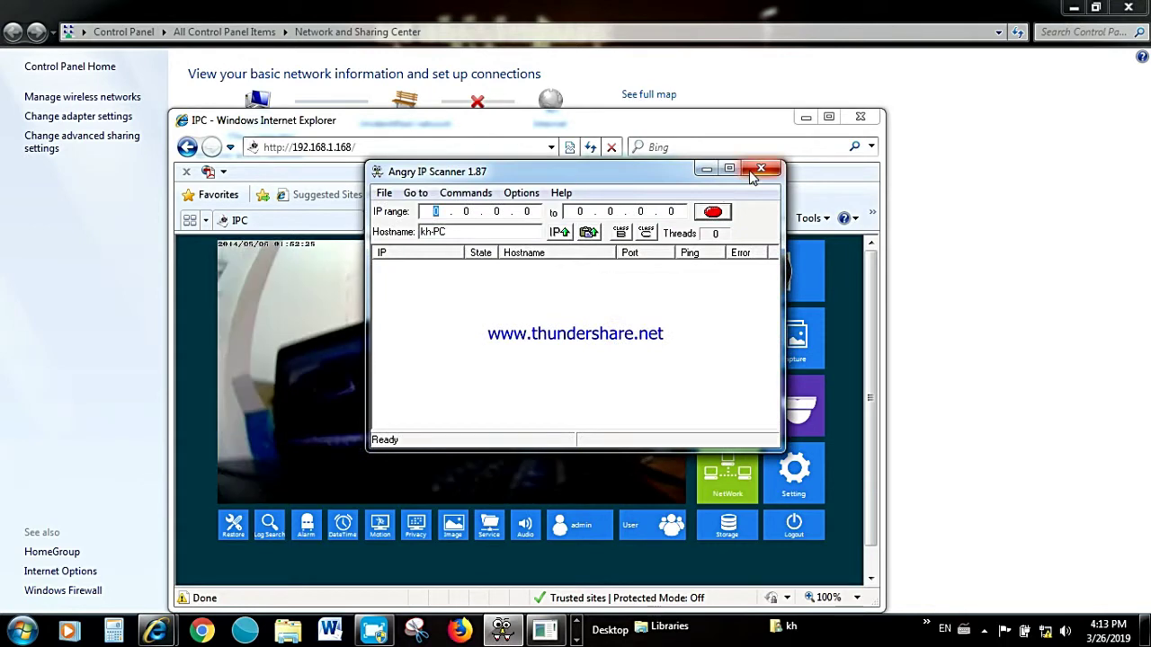
pyautogui.click(751, 176)
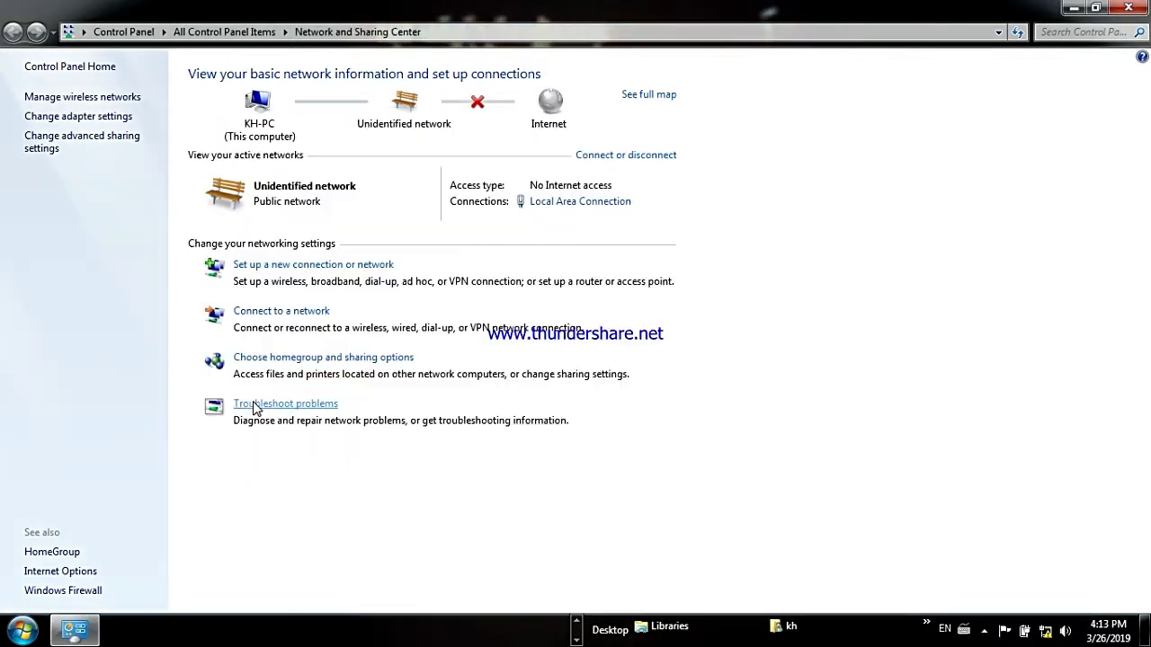
# Open the adapter settings and enable the Wireless Network Connection.
pyautogui.click(83, 117)
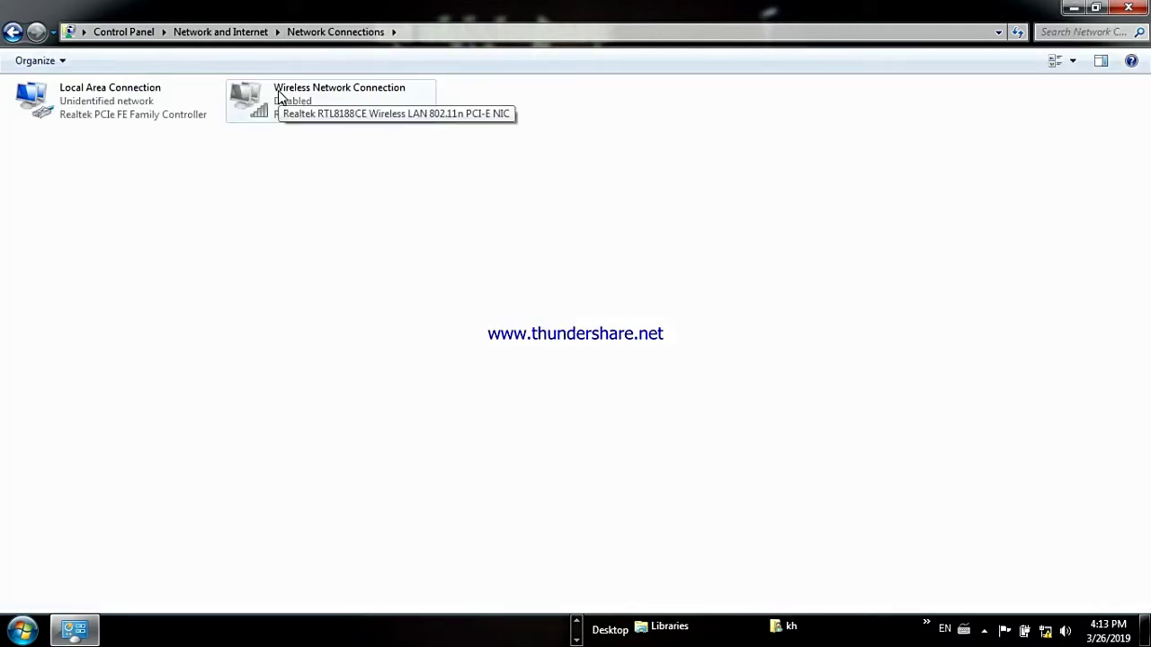
pyautogui.doubleClick(279, 97)
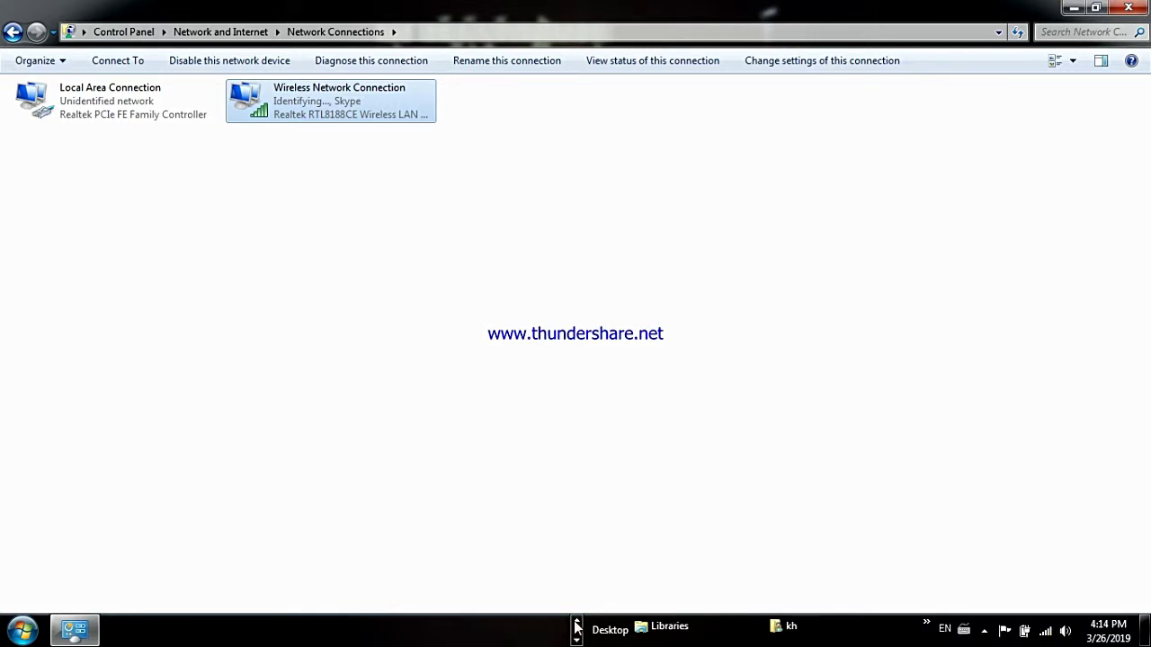
pyautogui.click(576, 625)
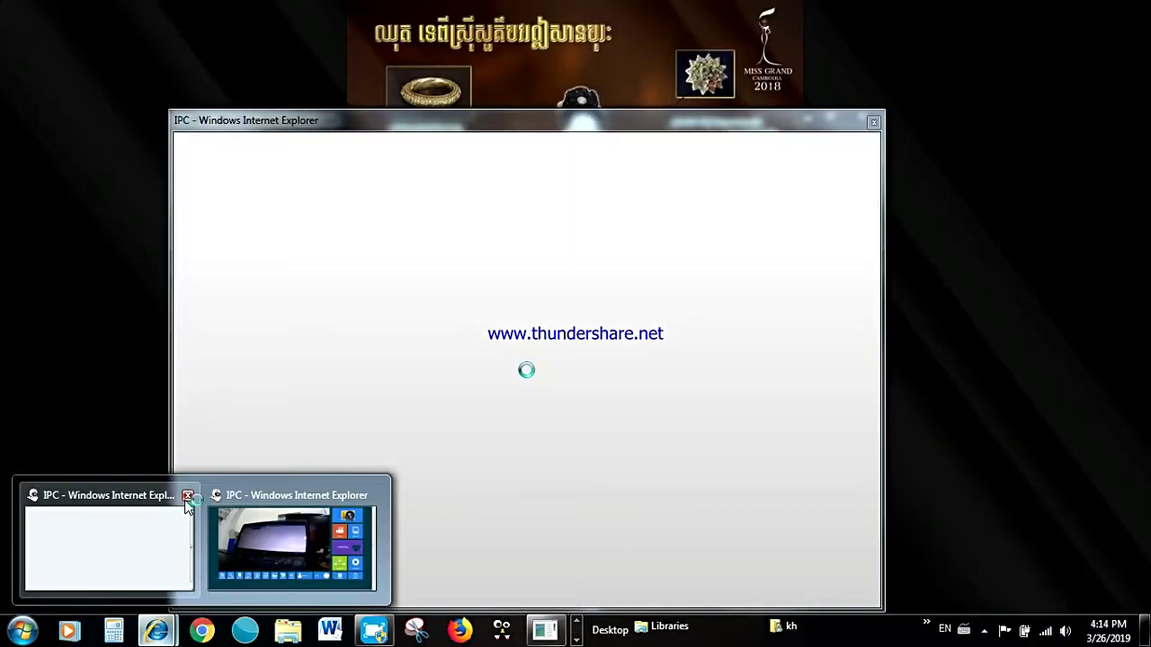
# Close the blank extra IE window and return to the live camera stream at 192.168.1.168.
pyautogui.click(187, 497)
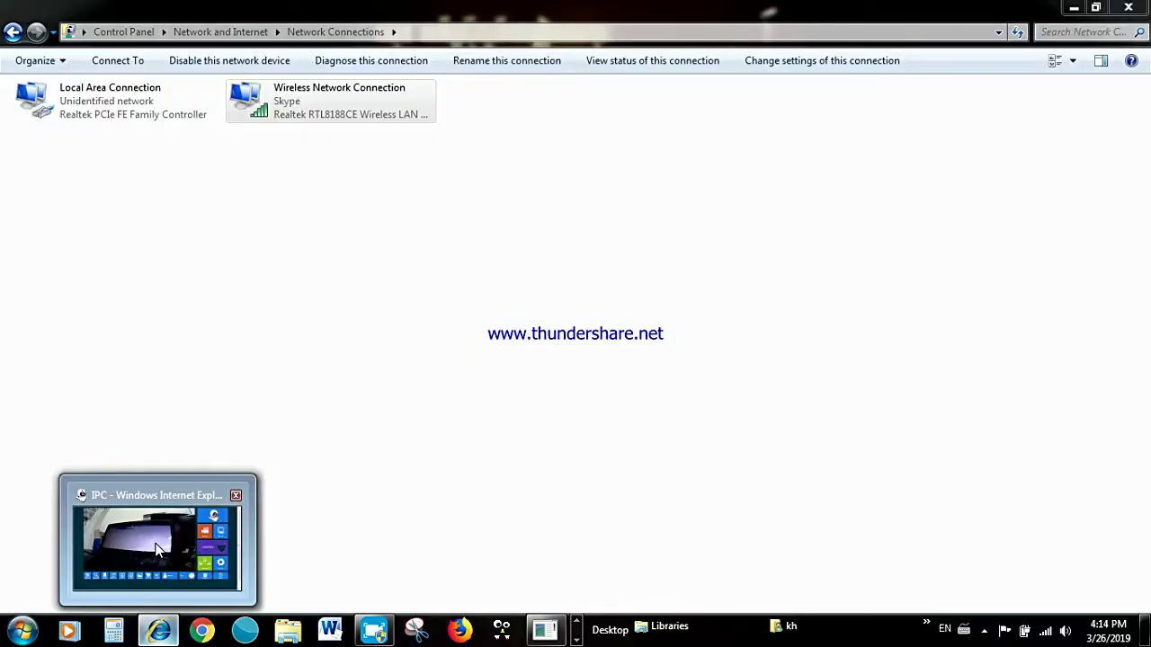
pyautogui.click(156, 550)
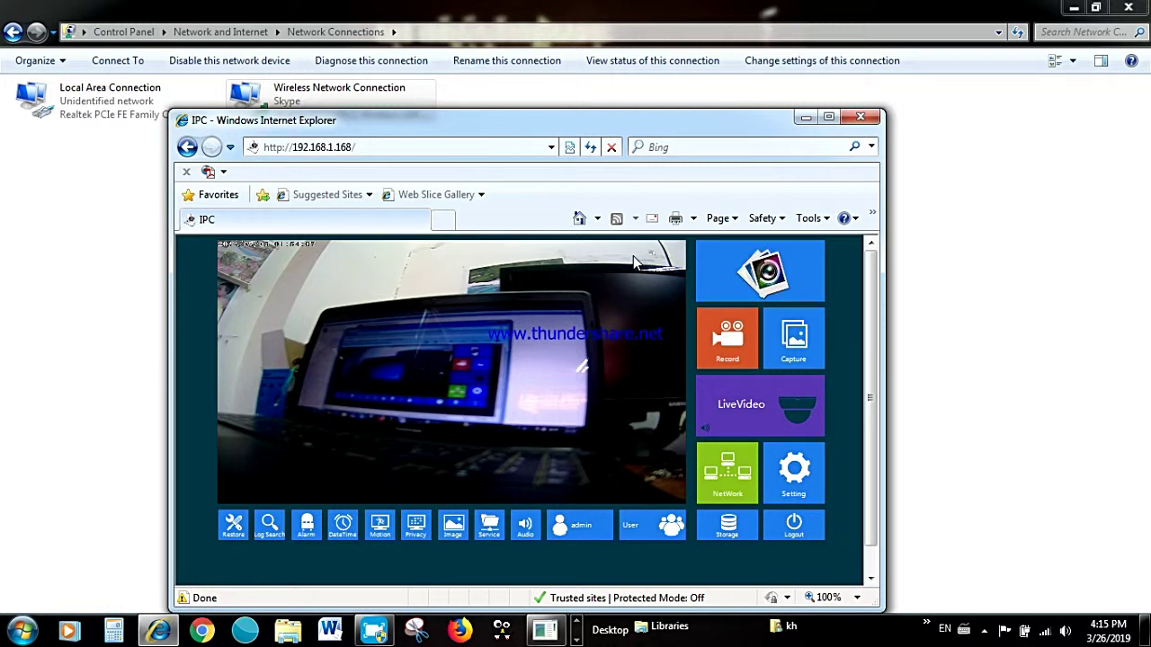
pyautogui.click(386, 146)
pyautogui.rightClick(387, 147)
pyautogui.click(376, 197)
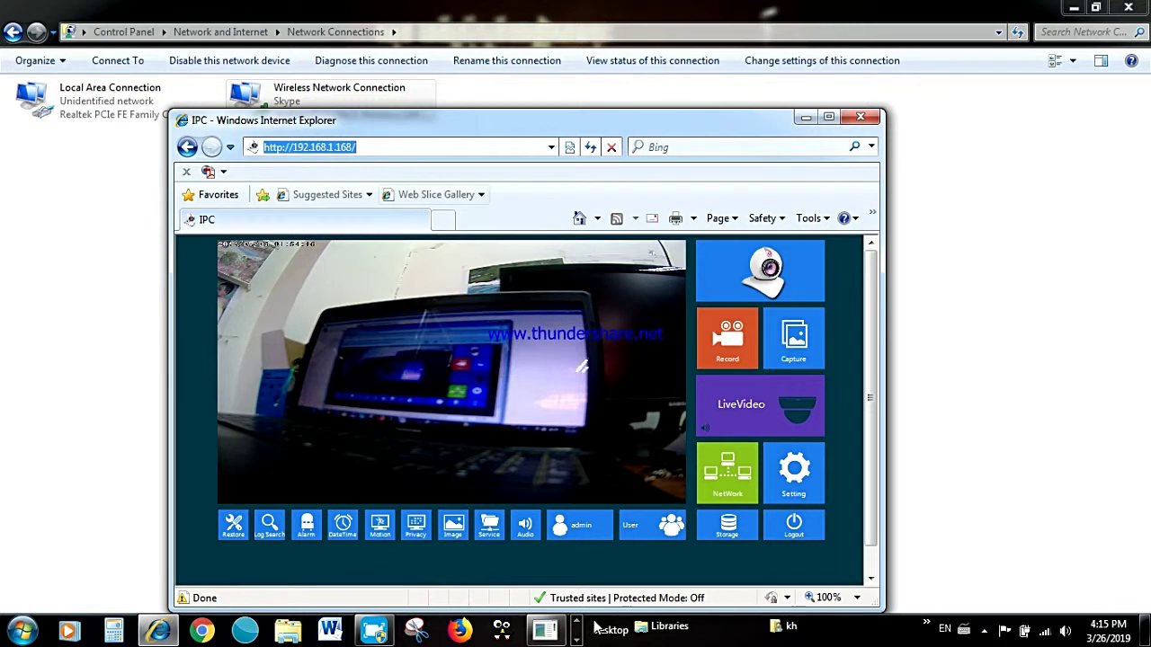
pyautogui.click(409, 375)
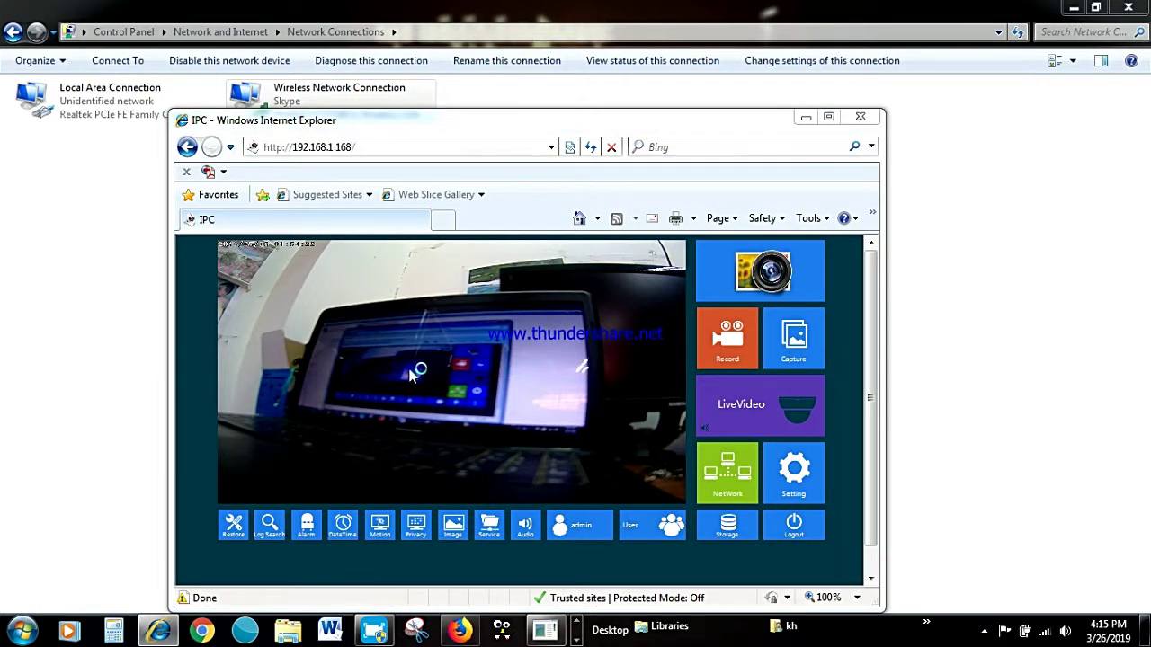